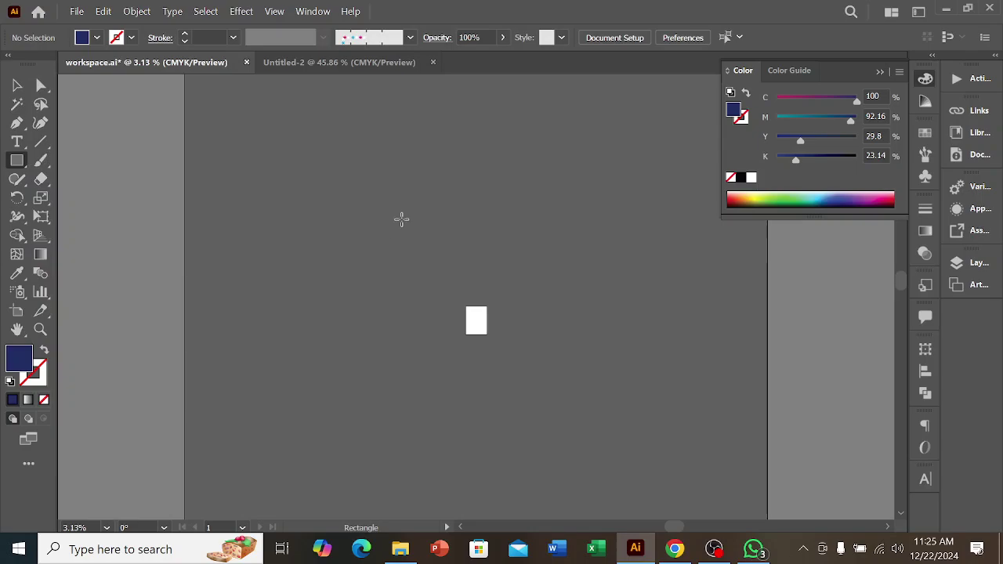
Step: Draw a dark blue square above the artboard, move it closer to the centre and rotate it 45° into a diamond
mouse_move(401, 220)
left_mouse_down()
mouse_move(418, 255)
mouse_move(419, 243)
left_mouse_up()
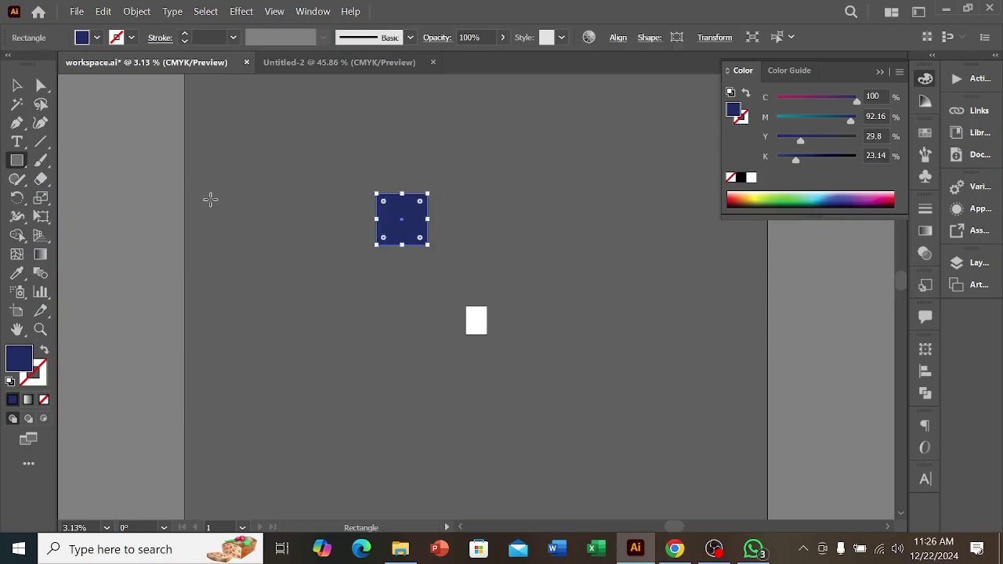
scroll(385, 240, "up", 3)
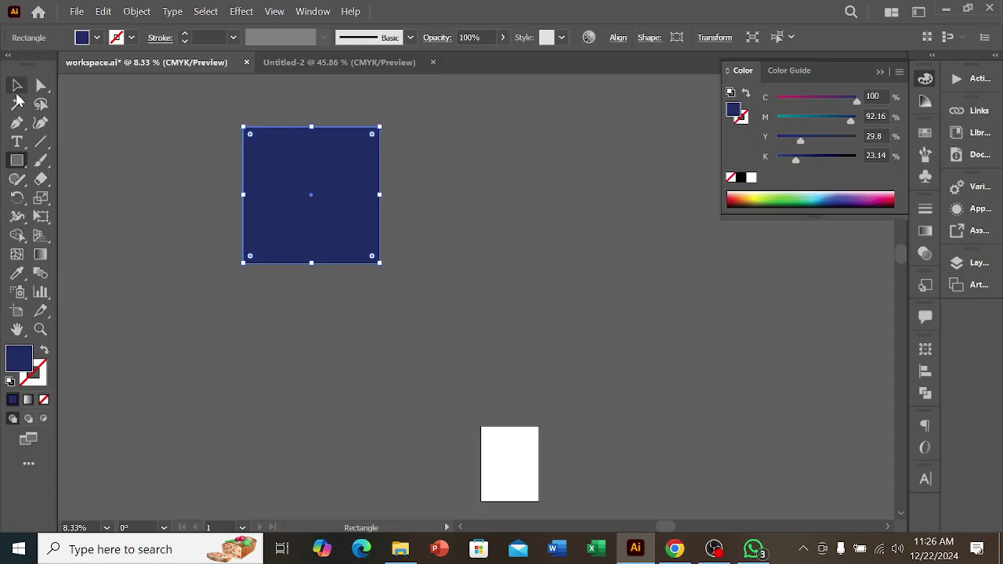
left_click(18, 85)
left_click_drag(340, 188, 507, 255)
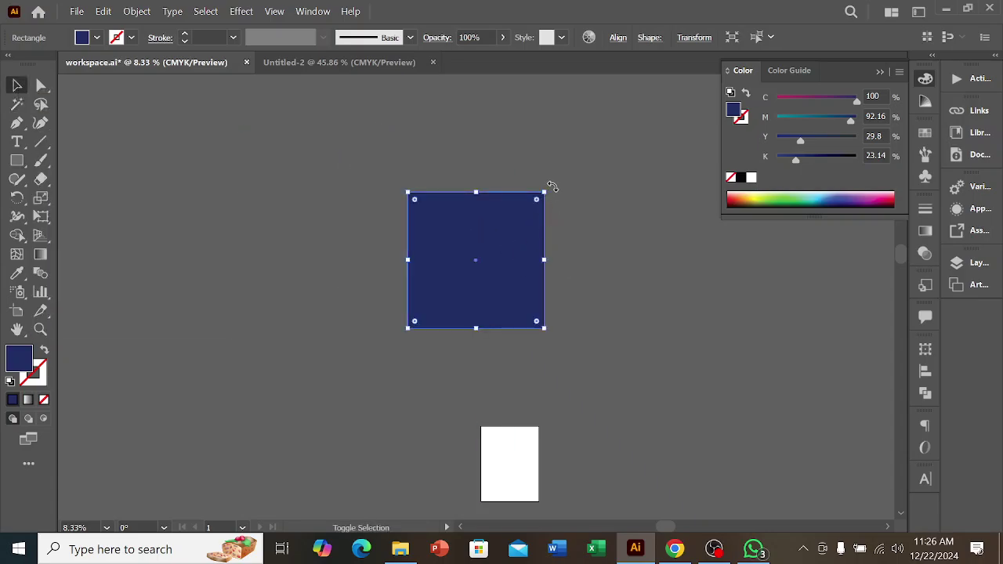
left_click_drag(552, 184, 539, 247)
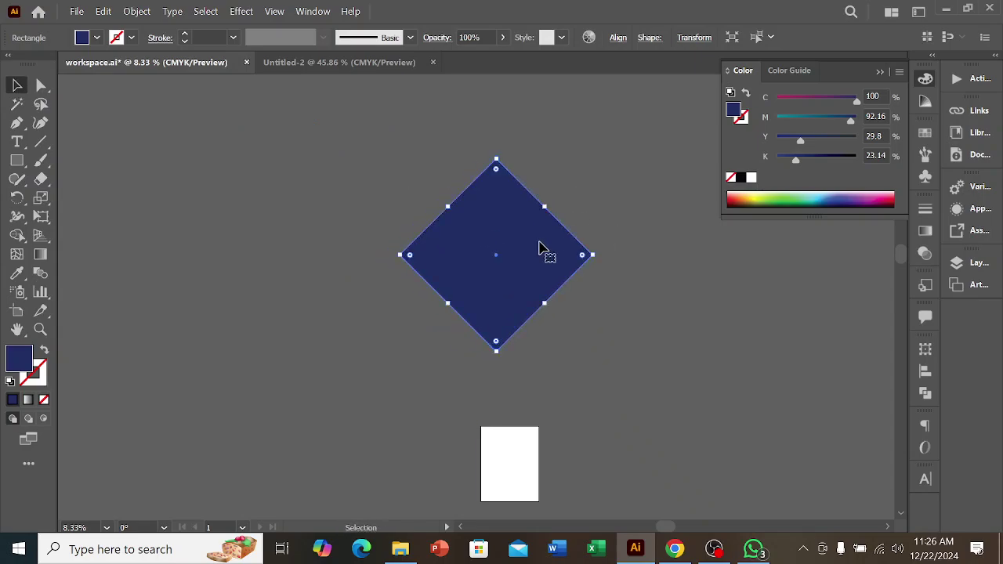
left_click(43, 202)
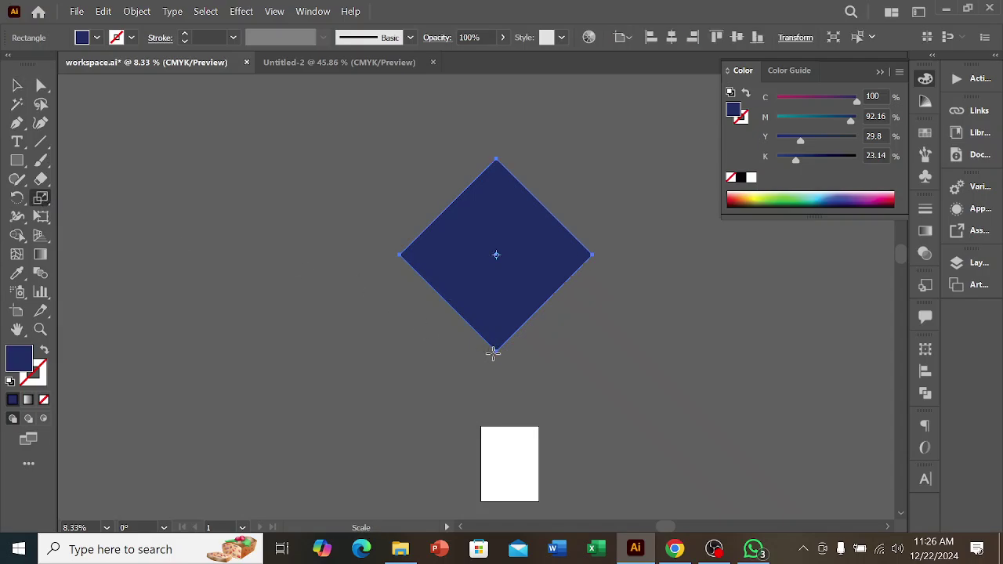
left_click_drag(496, 351, 503, 332)
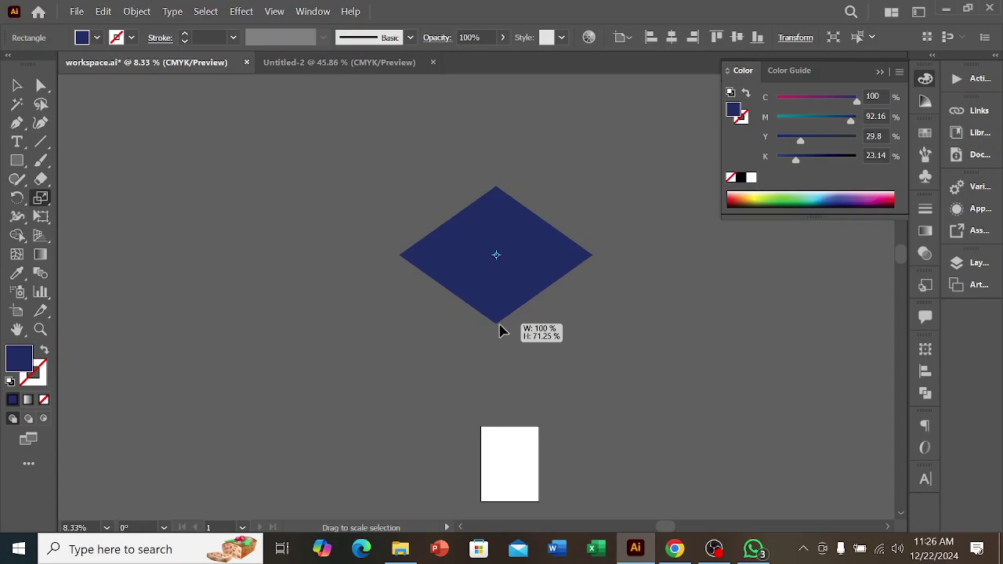
left_click_drag(501, 330, 501, 330)
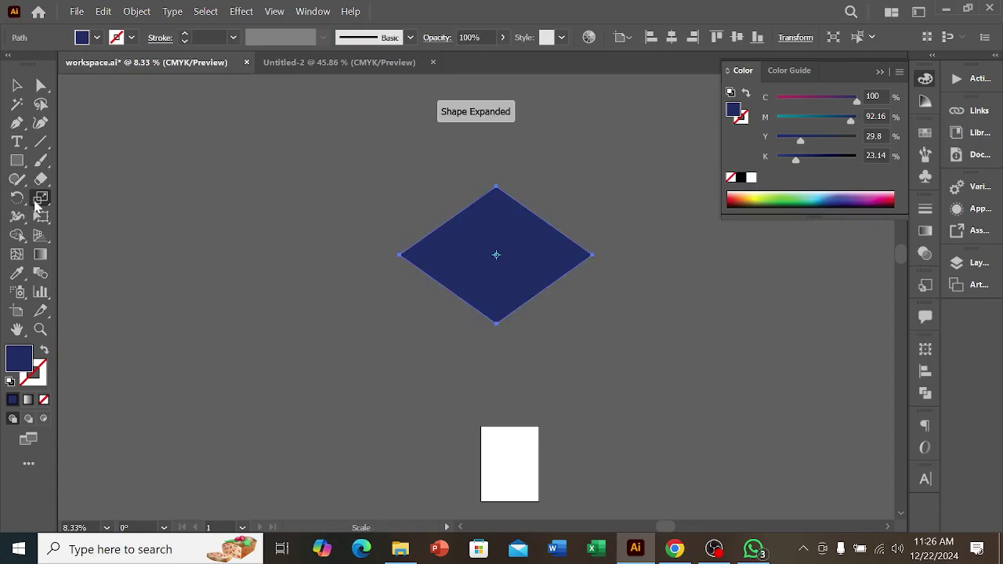
left_click(17, 86)
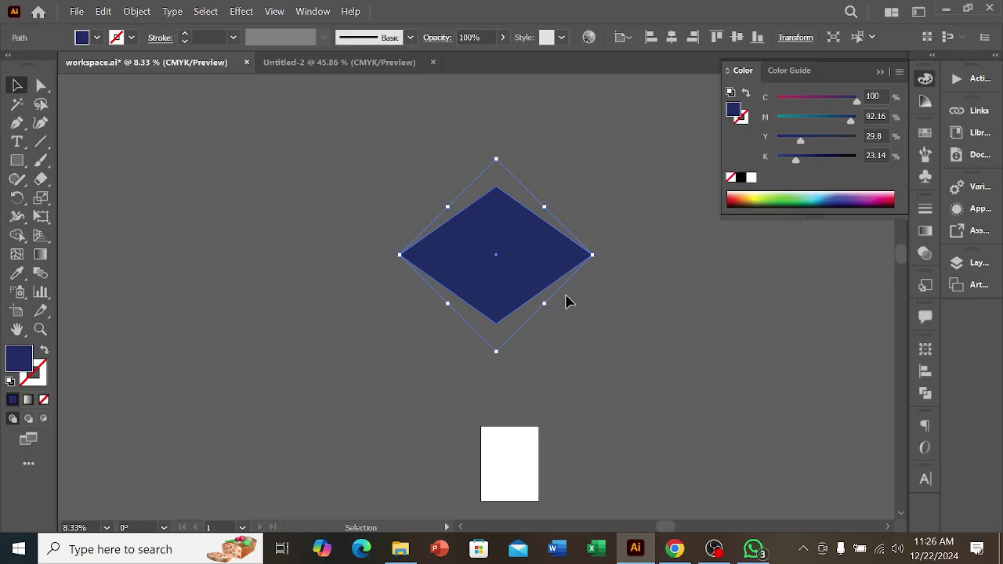
left_click(150, 12)
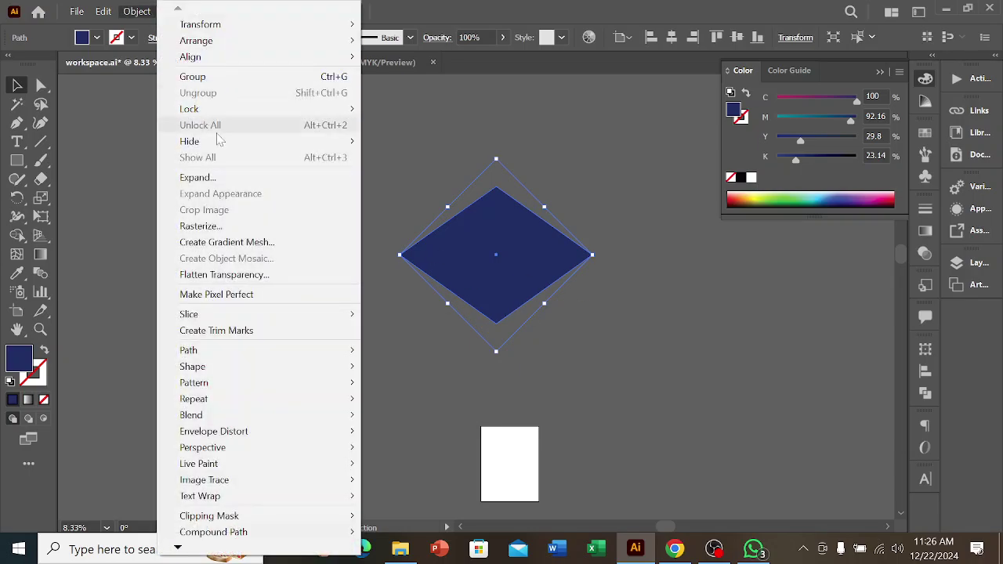
left_click(217, 174)
key("ctrl+z")
key("ctrl+z")
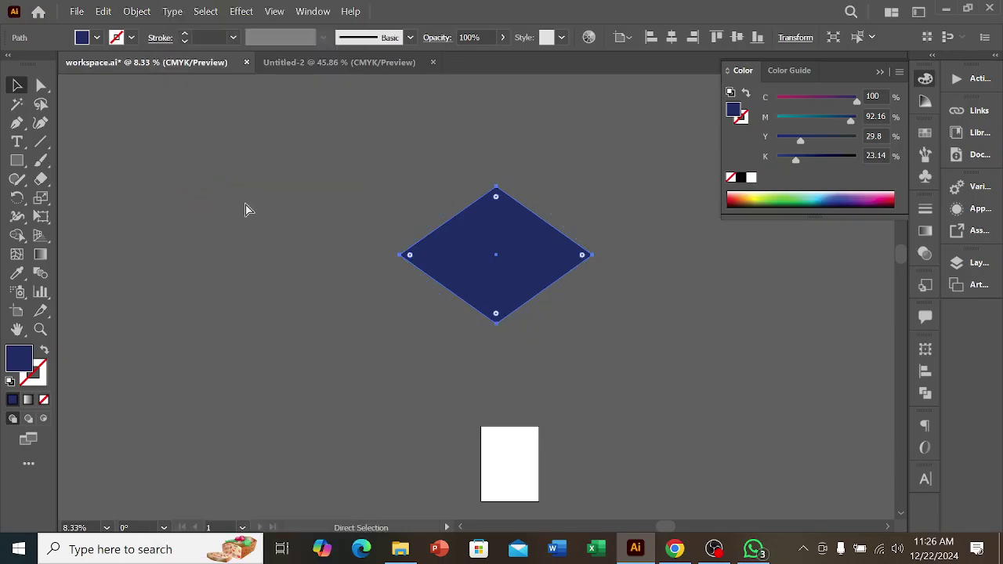
Step: Flatten the diamond vertically about its centre with the Scale tool, keeping its full width
left_click(43, 202)
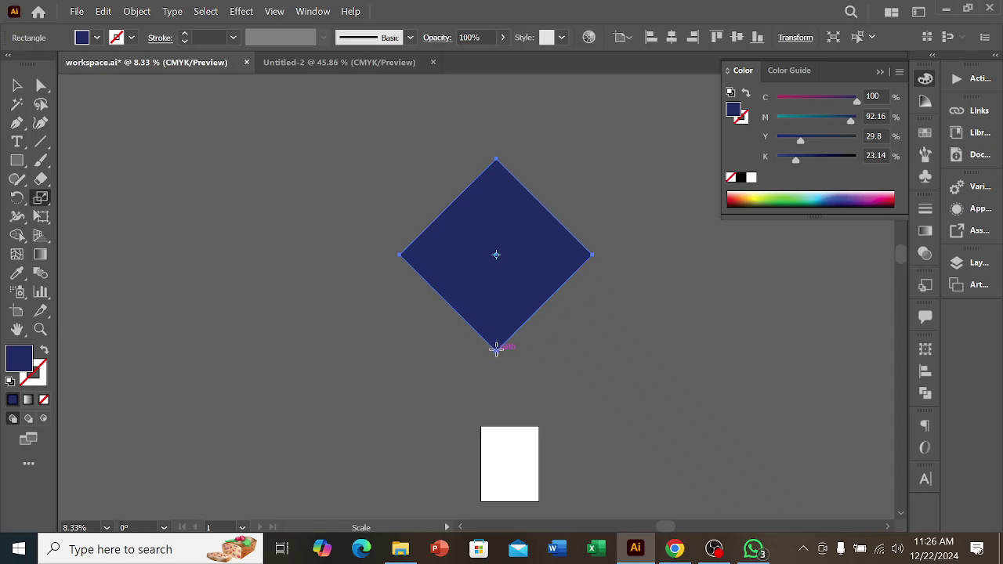
left_click_drag(496, 348, 510, 317)
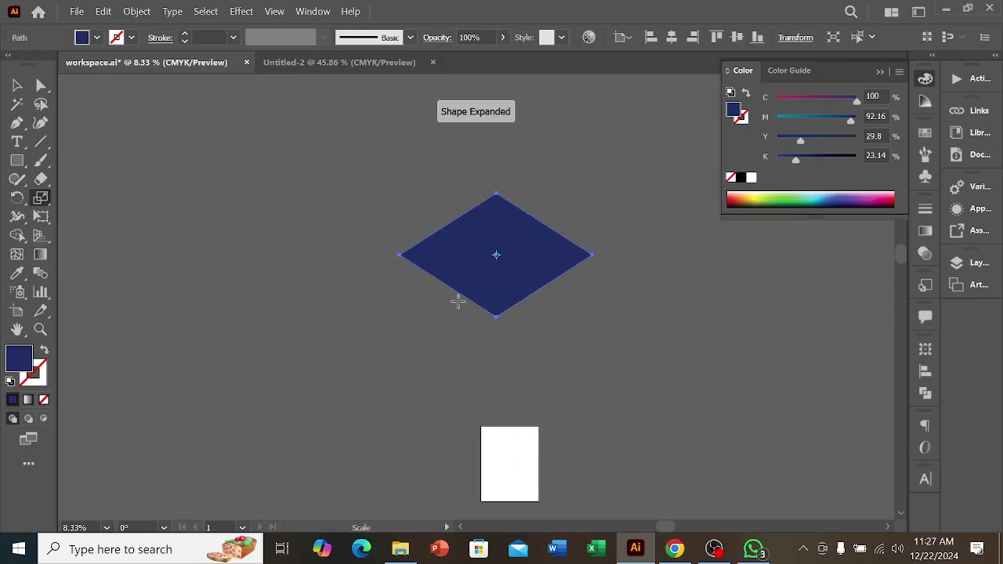
left_click(17, 84)
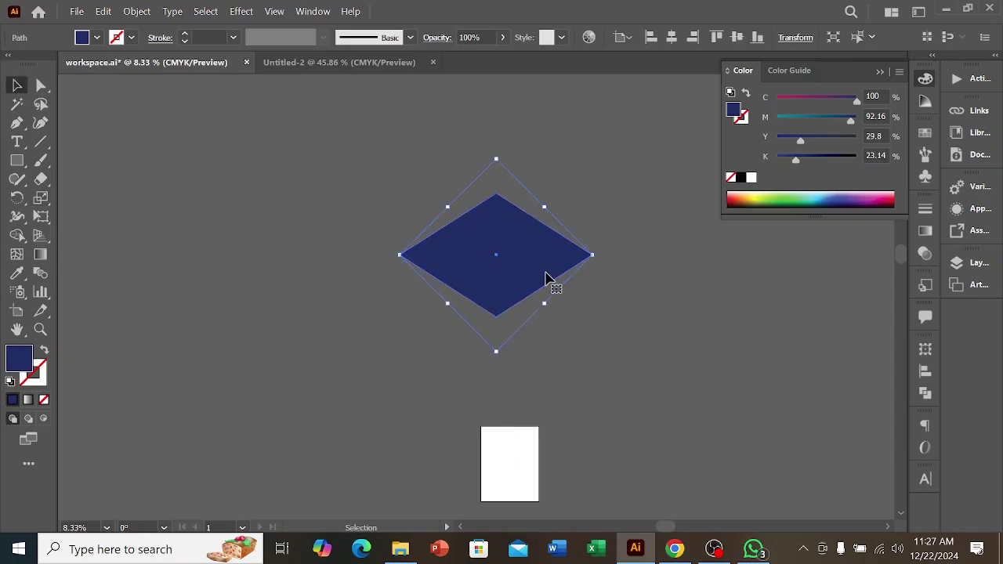
Step: Draw a small dark blue circle with the Ellipse tool to the left of the diamond
left_click(20, 165)
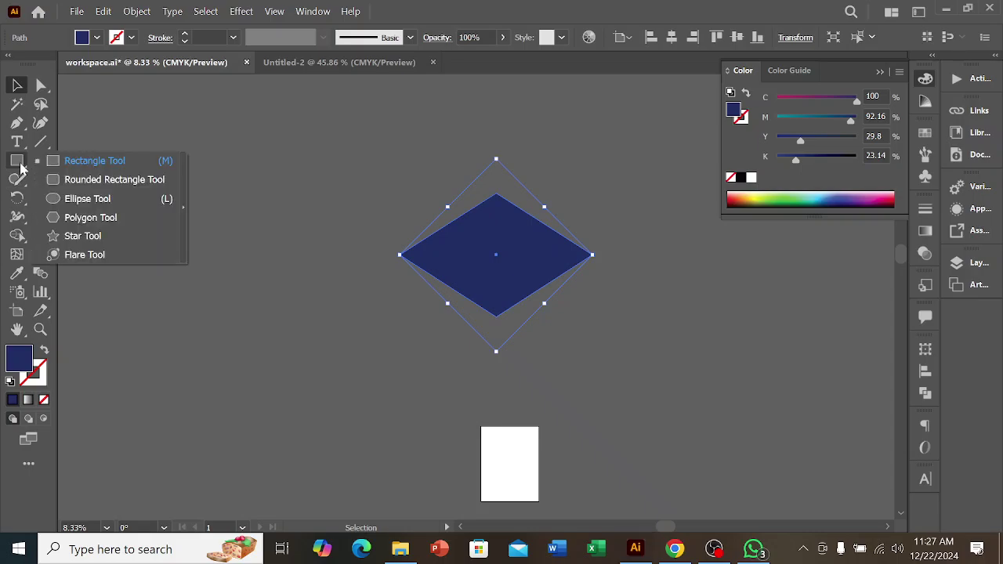
left_click(87, 199)
left_click_drag(275, 264, 310, 299)
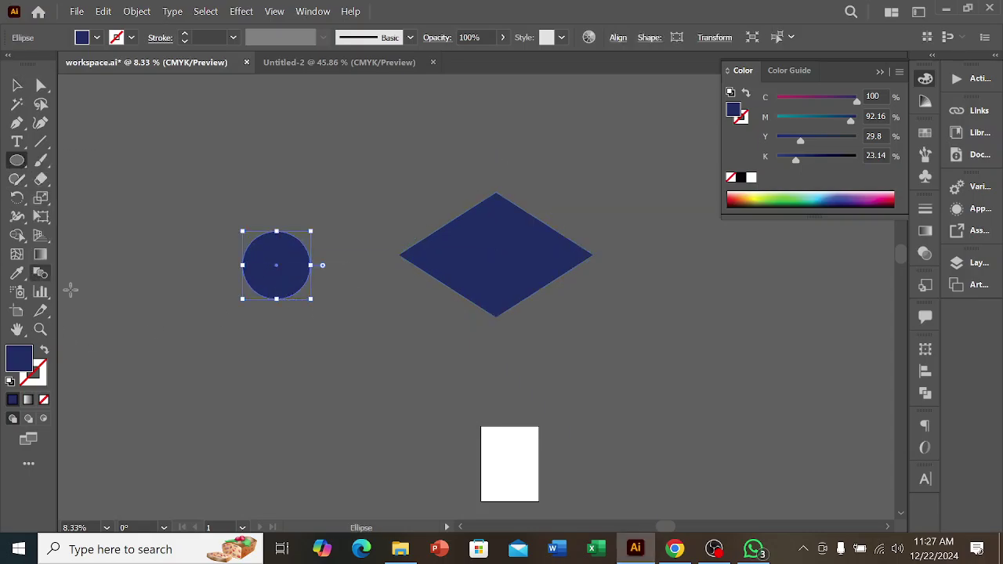
left_click(17, 85)
Step: Draw a curved Pen path arching across the circle and past its edges, with no fill and a white stroke
left_click(17, 123)
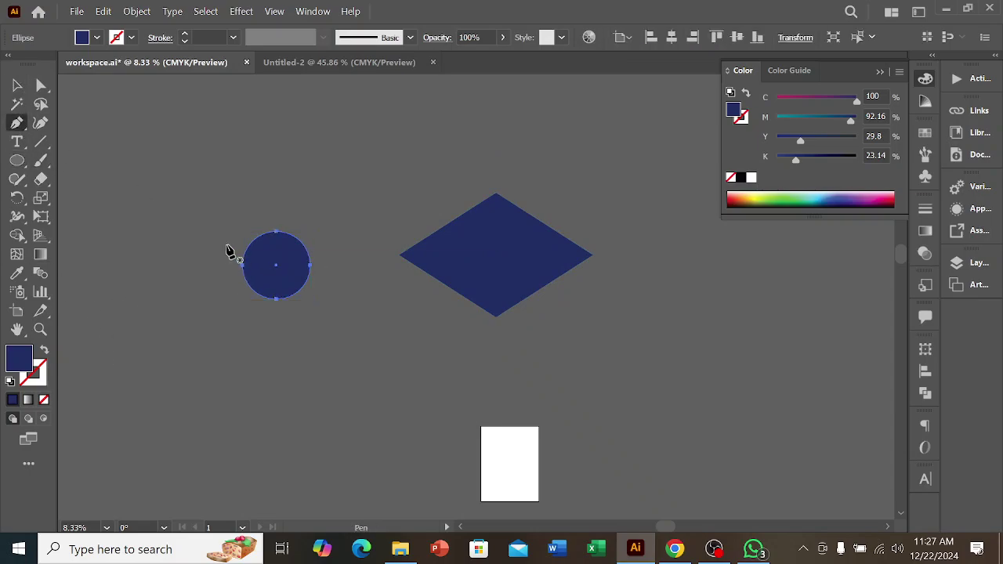
left_click(221, 245)
left_click_drag(305, 308, 314, 390)
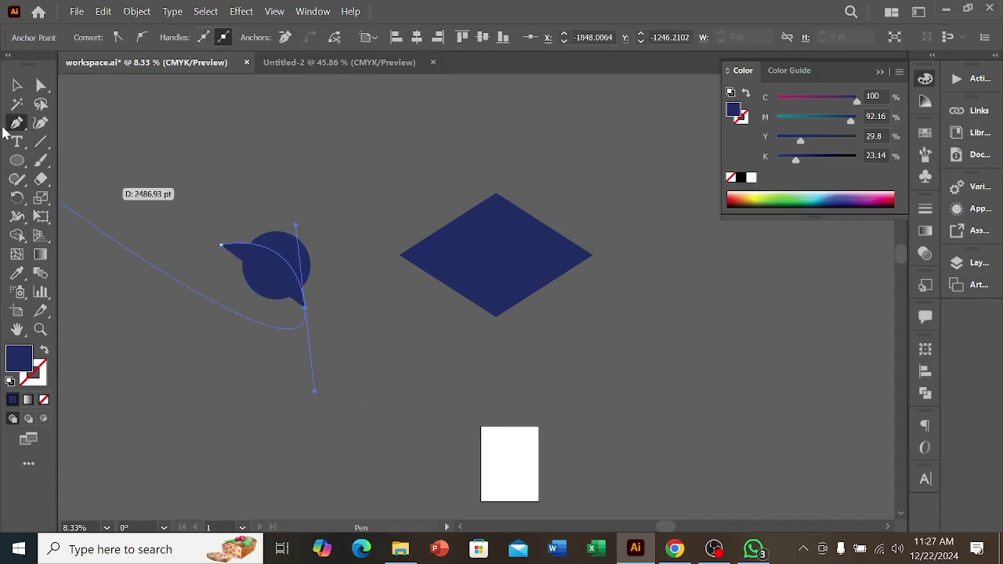
left_click(44, 351)
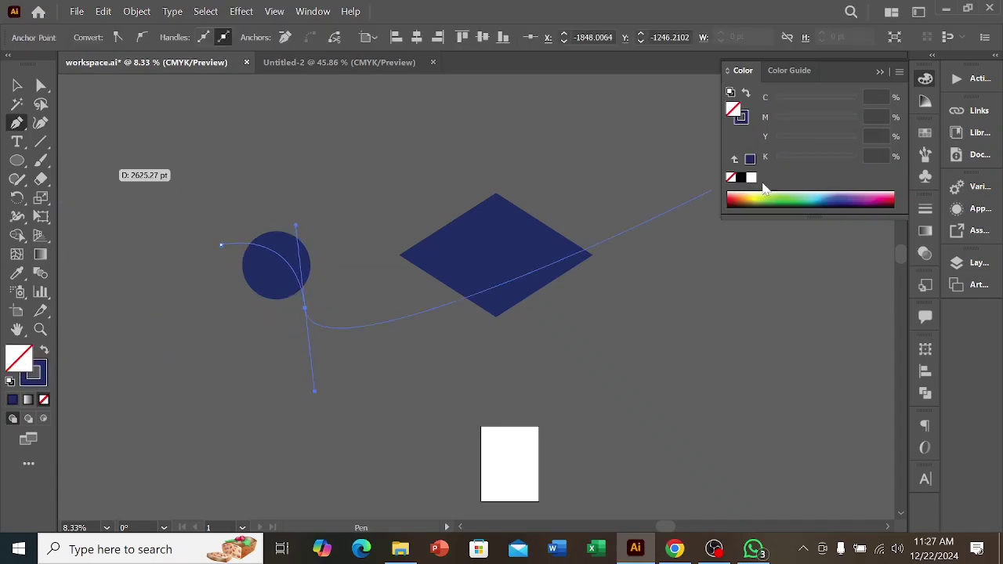
left_click(740, 119)
left_click(750, 177)
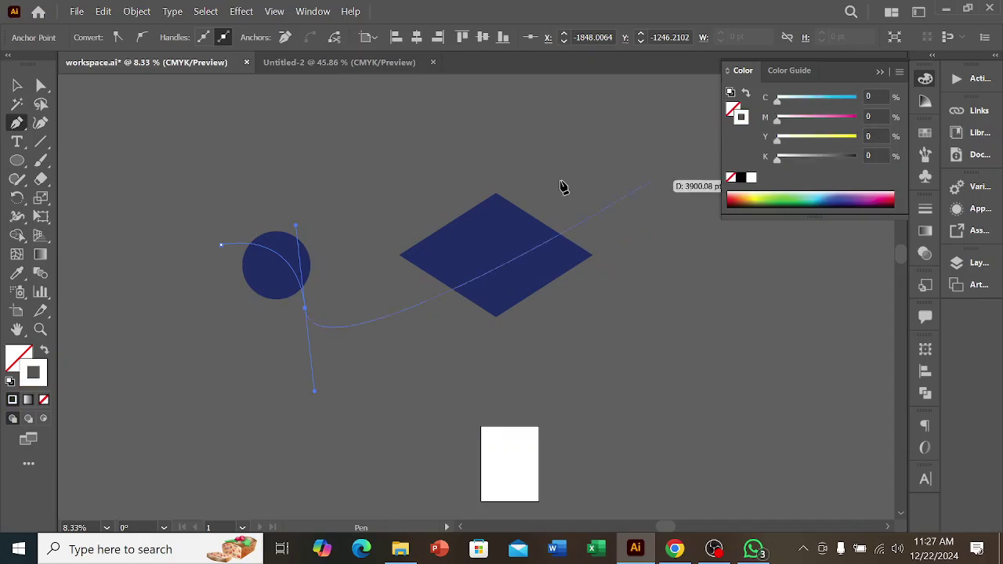
left_click(16, 86)
left_click(258, 340)
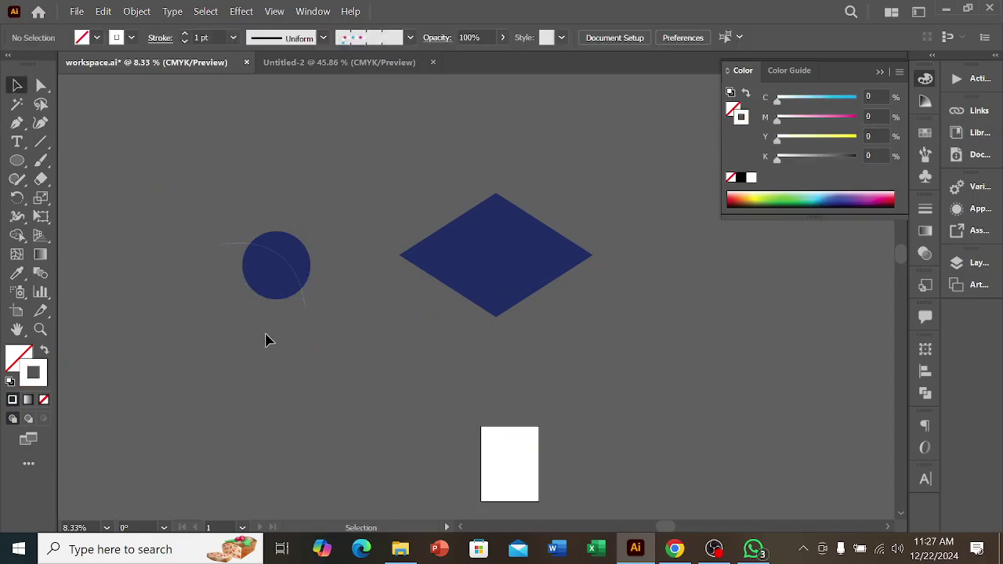
Step: Shift the white arc slightly on the circle and set its stroke weight to 55 pt
scroll(291, 318, "up", 2)
left_click(313, 293)
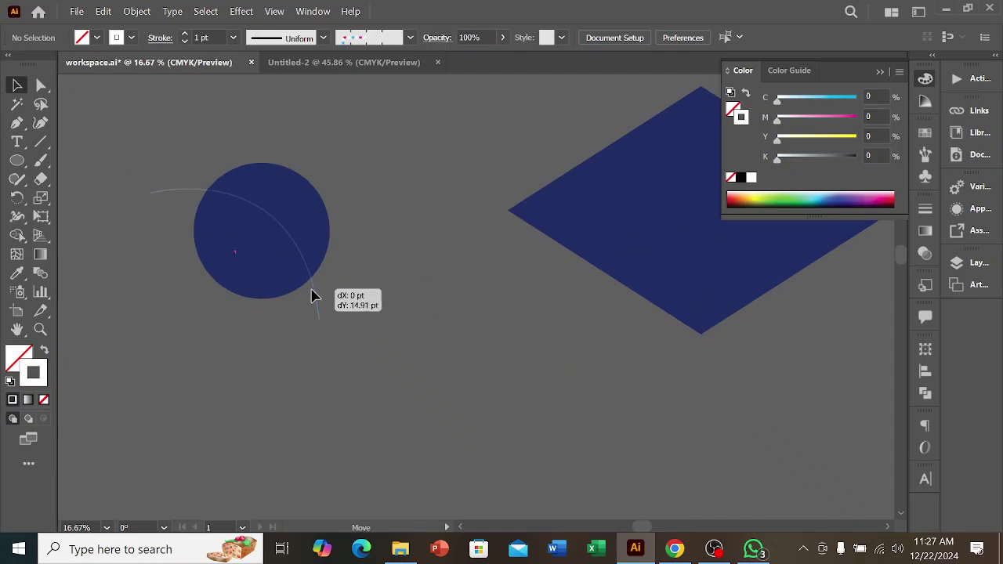
left_click(185, 38)
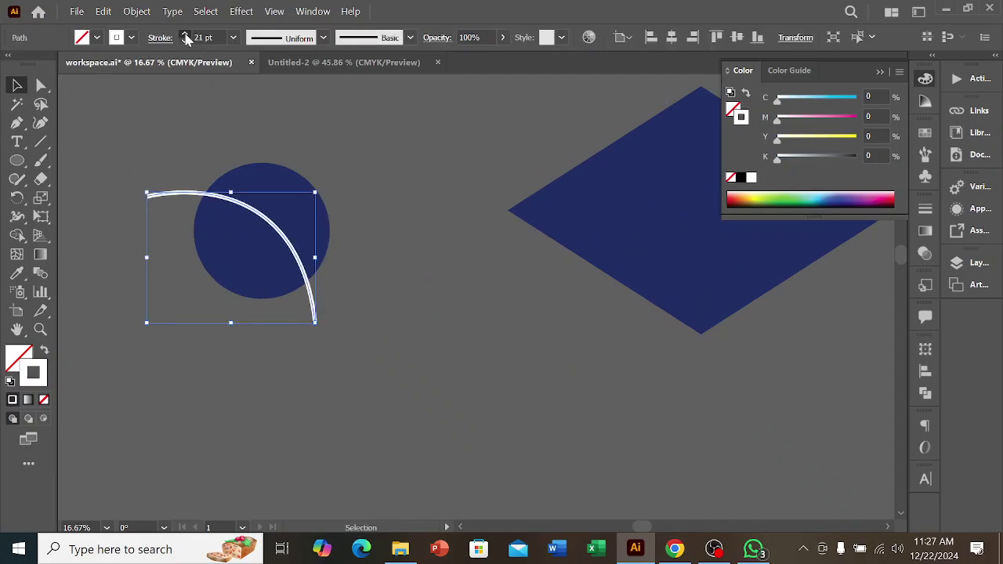
left_click(185, 38)
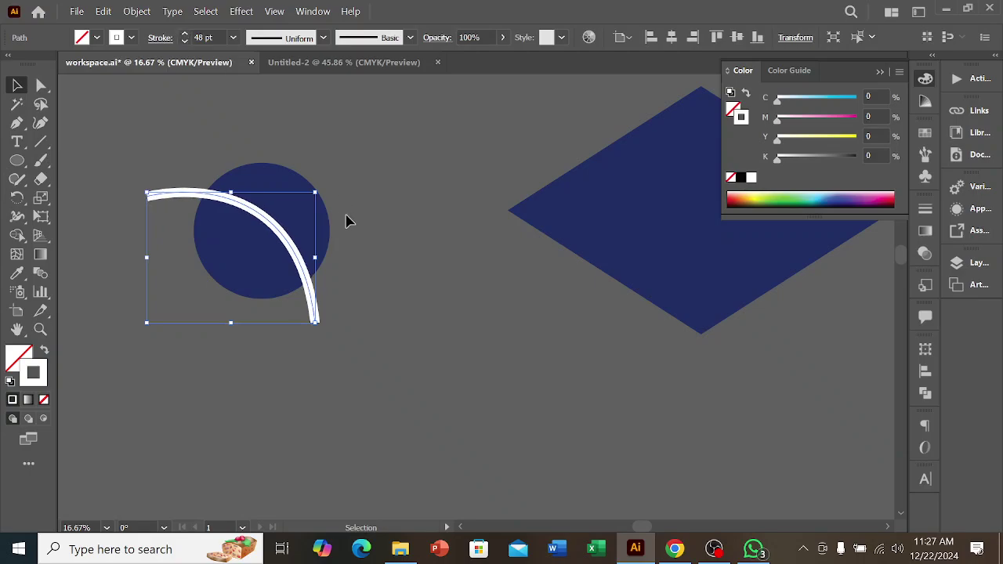
left_click(393, 288)
scroll(393, 288, "down", 2)
left_click(352, 297)
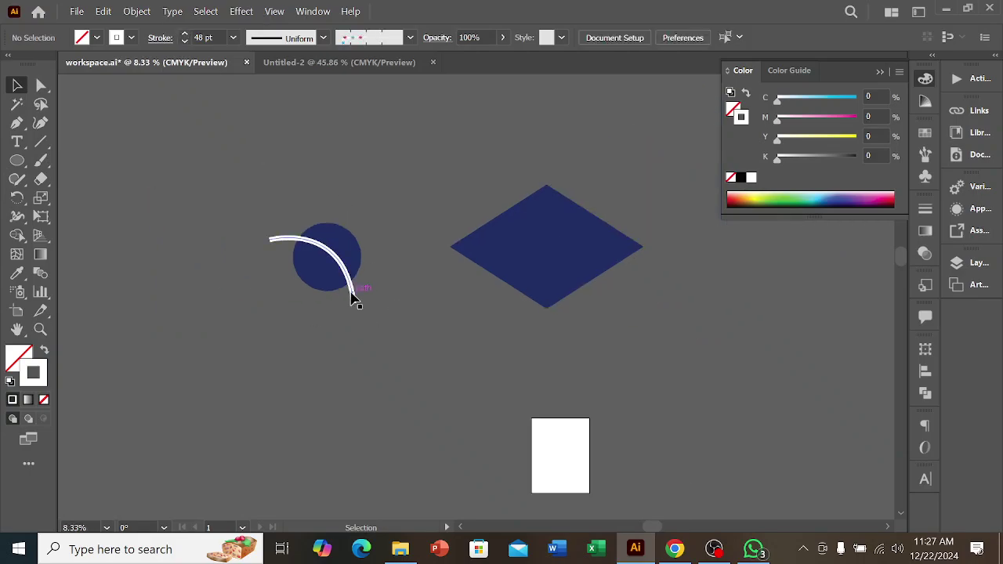
scroll(352, 297, "up", 3)
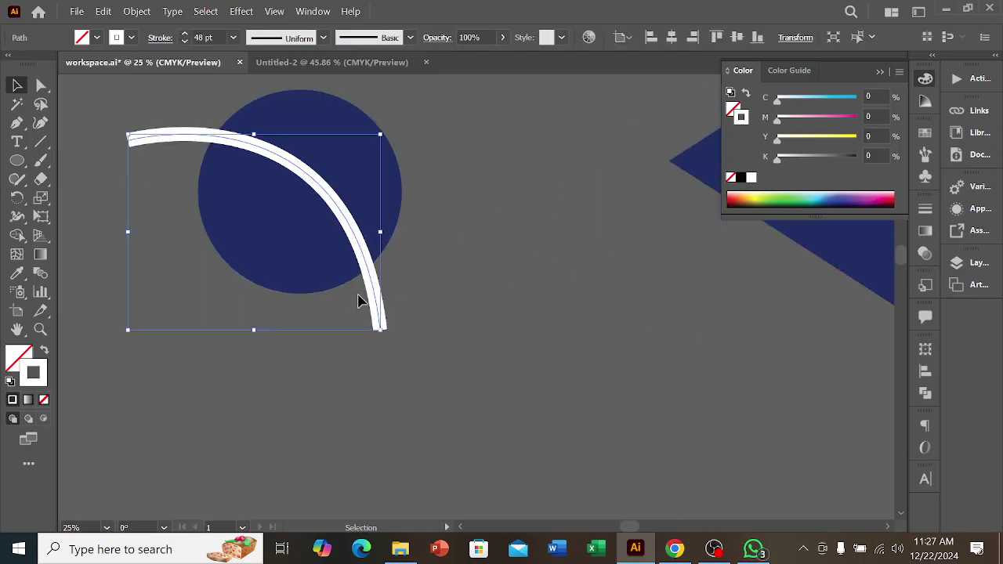
left_click(185, 35)
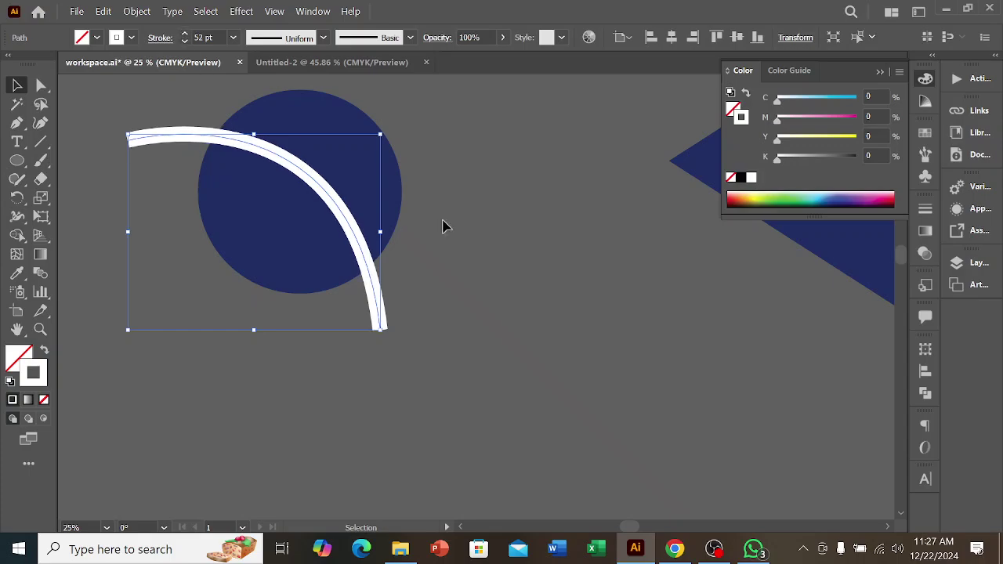
left_click(185, 34)
left_click(184, 34)
left_click(185, 35)
left_click(569, 230)
Step: Move the thick white arc slightly up and to the right across the circle
left_click_drag(374, 301, 413, 280)
scroll(452, 273, "down", 3)
scroll(439, 277, "up", 3)
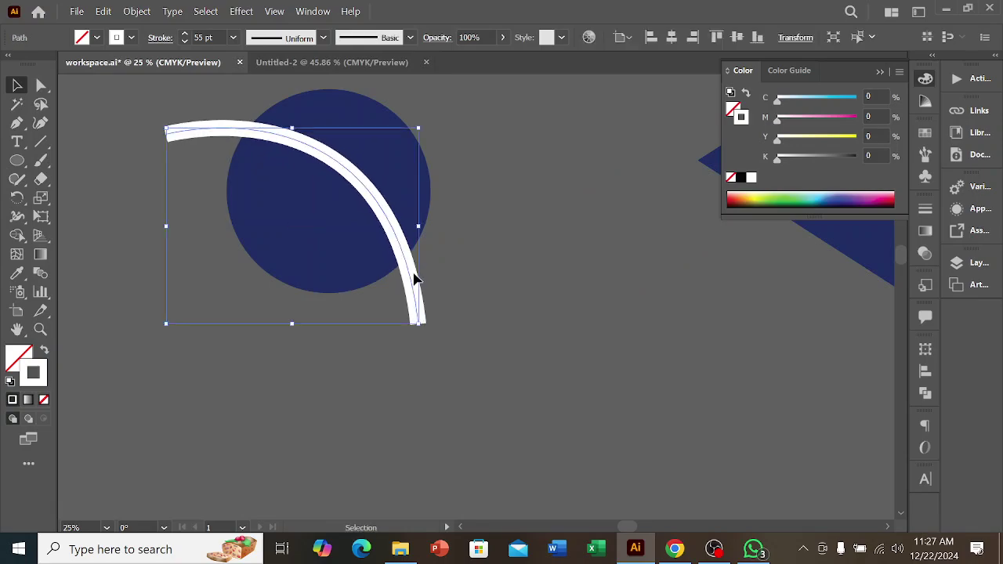
Step: Expand the white arc's fill and stroke into a filled shape
left_click(147, 12)
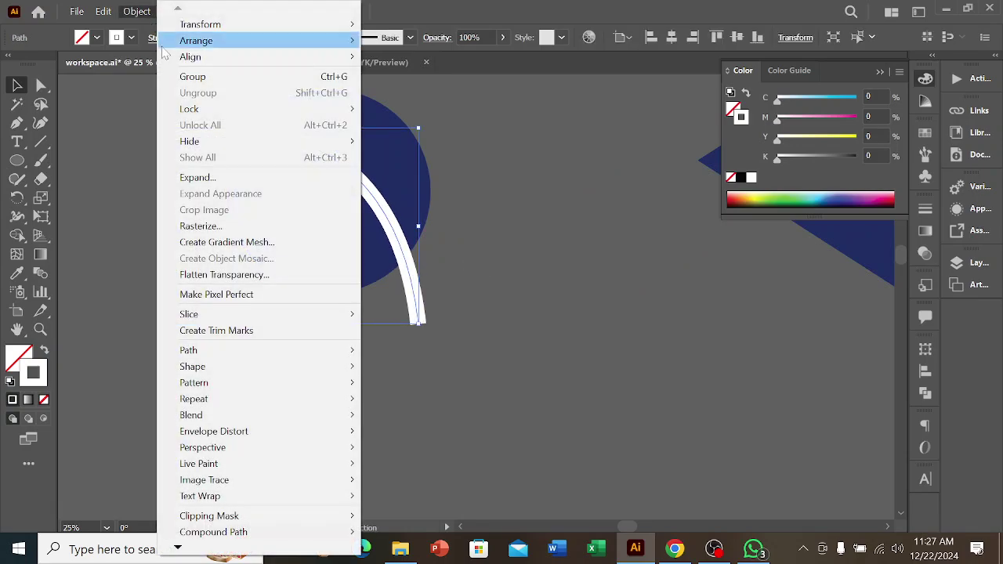
left_click(219, 177)
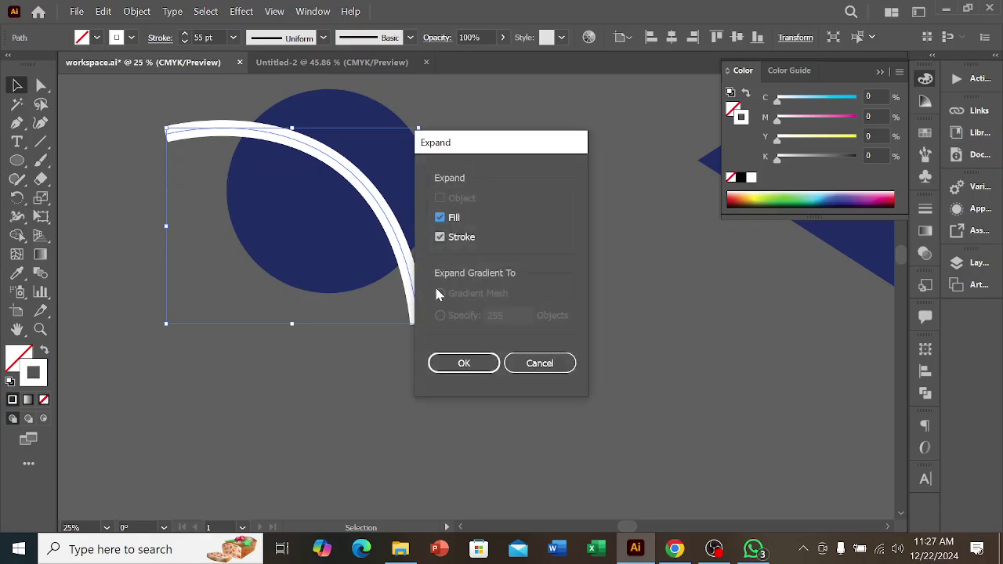
left_click(465, 364)
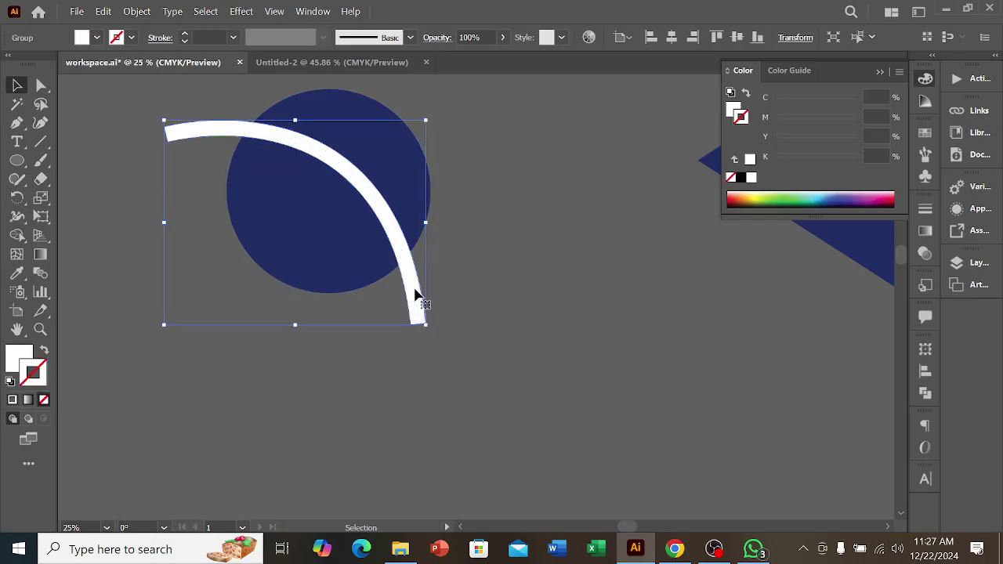
left_click(470, 292)
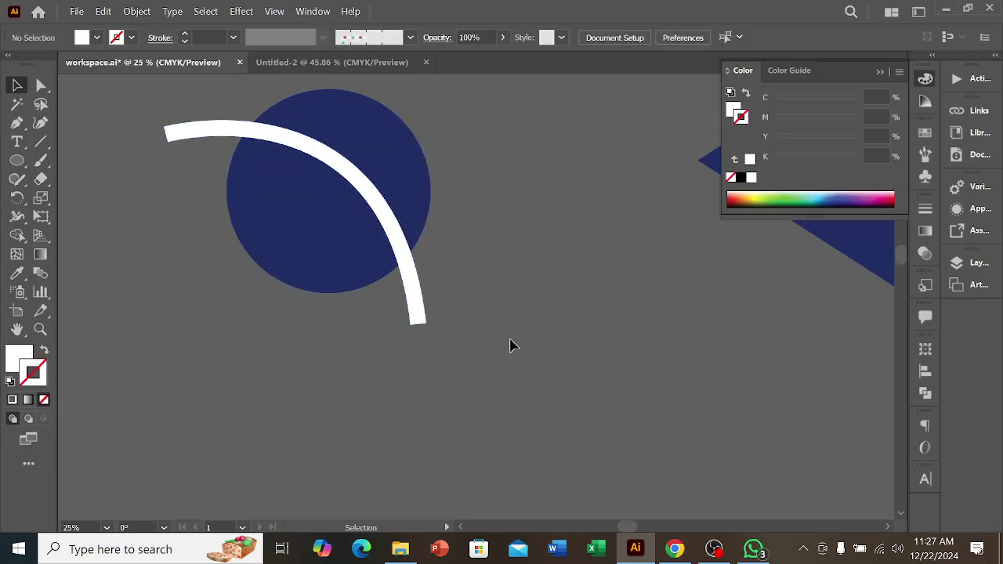
Step: Select the circle and white band and remove the two band ends outside the circle with the Shape Builder tool
scroll(212, 107, "up", 1)
key("ctrl+a")
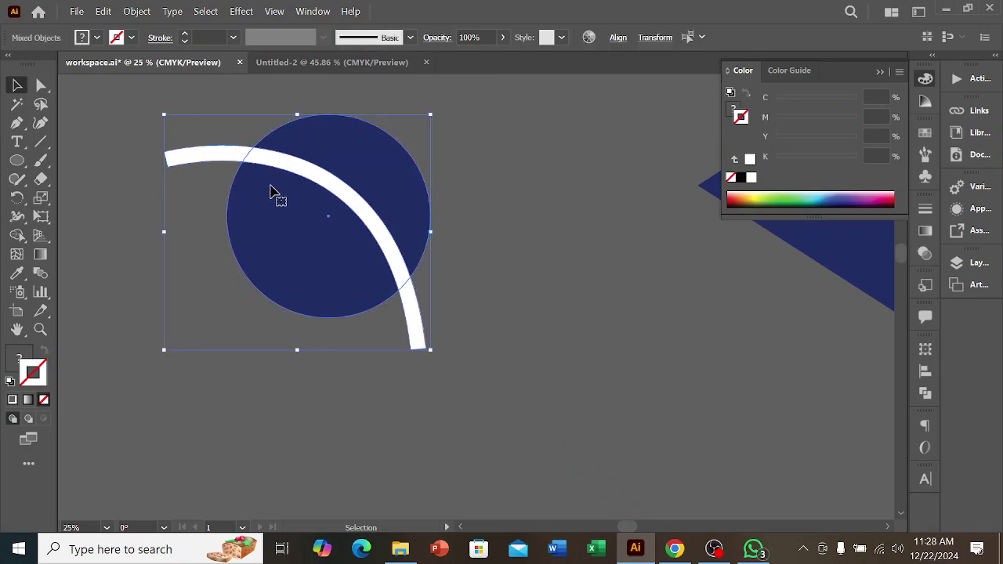
left_click(14, 241)
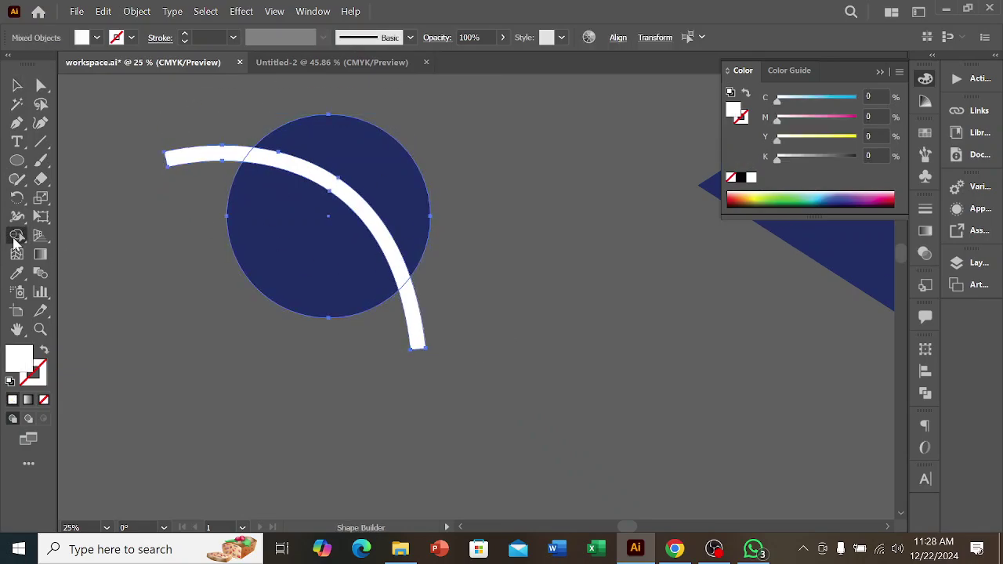
left_click(188, 159, "alt")
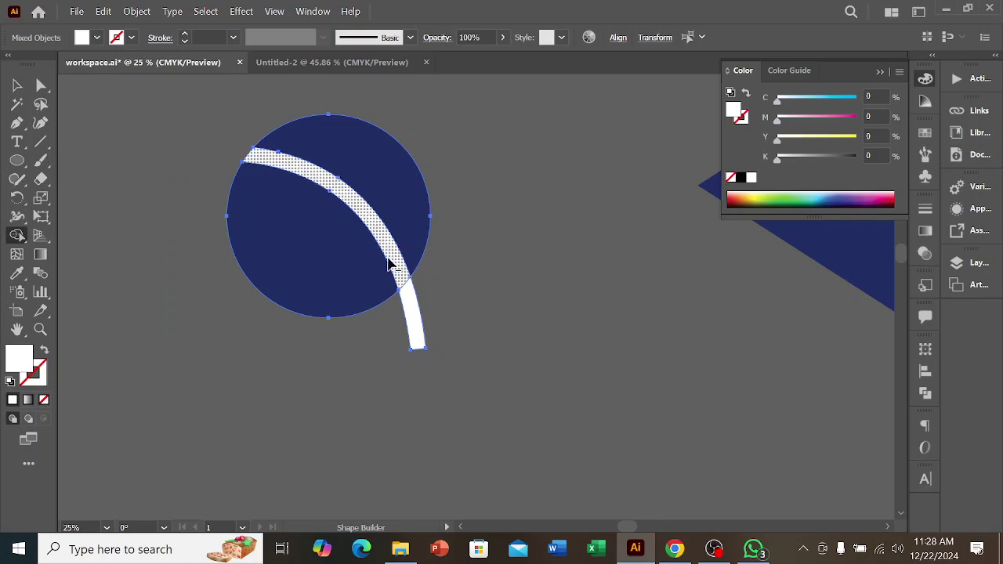
left_click(413, 332, "alt")
scroll(501, 317, "down", 1)
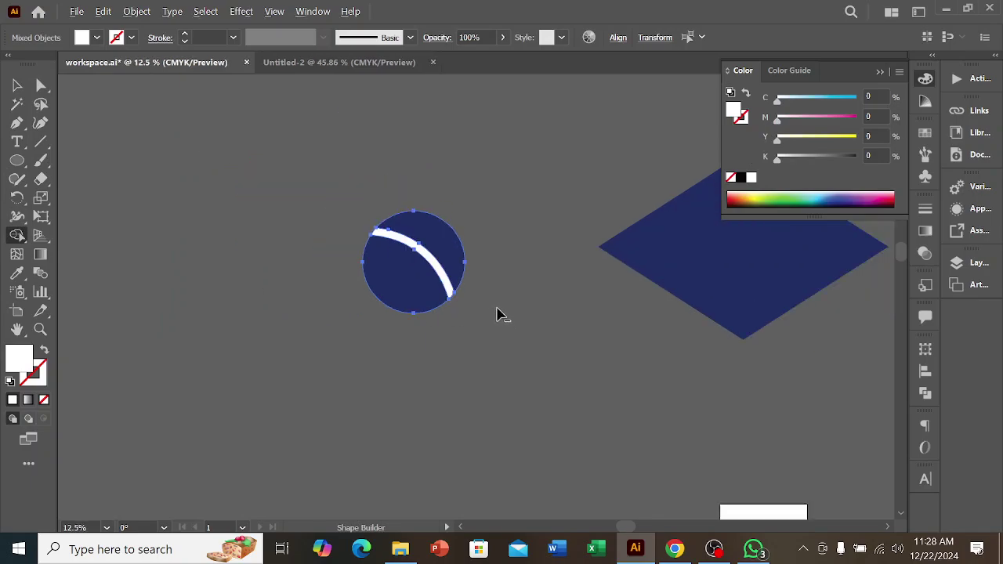
Step: Group the dark blue circle with its trimmed white curved band
left_click(17, 84)
left_click(228, 180)
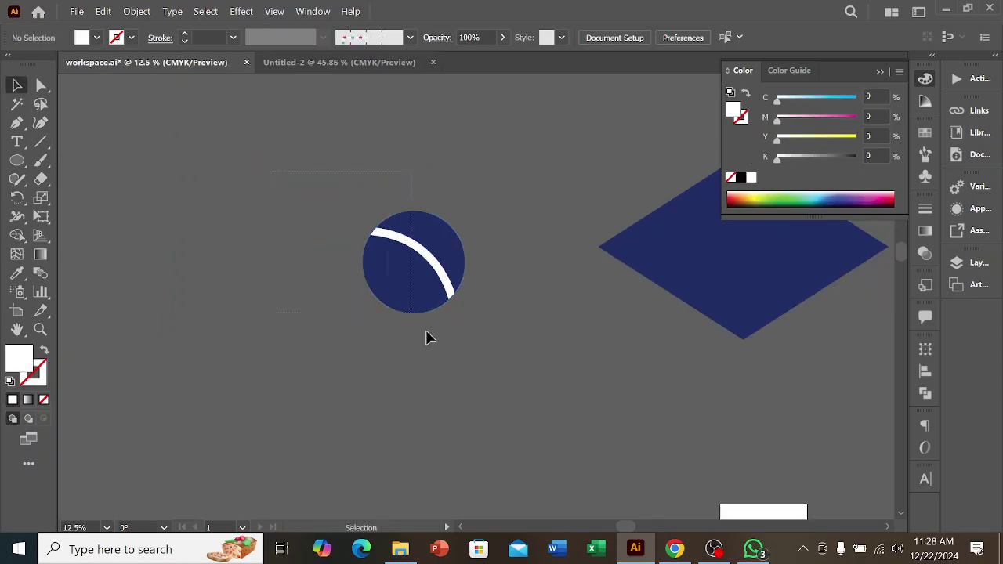
key("ctrl+a")
key("ctrl+g")
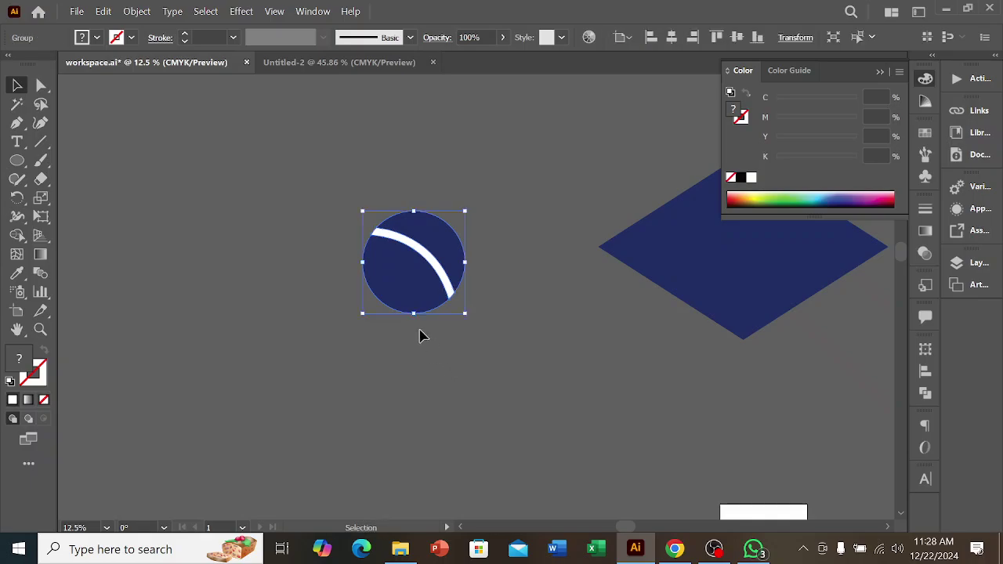
Step: Fill the dark blue diamond with the yellow swatch
scroll(425, 340, "down", 1)
left_click(600, 282)
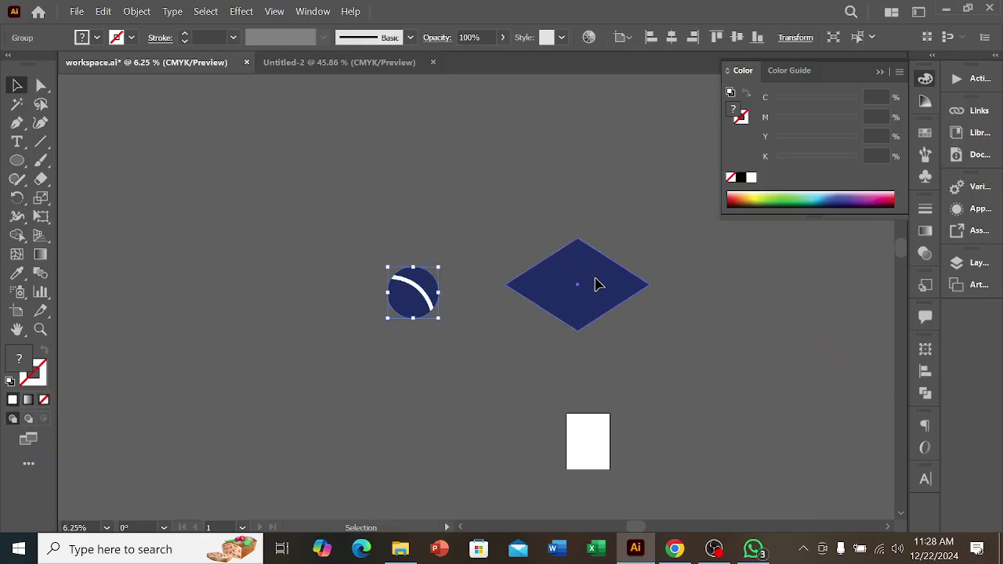
left_click(925, 133)
left_click(784, 175)
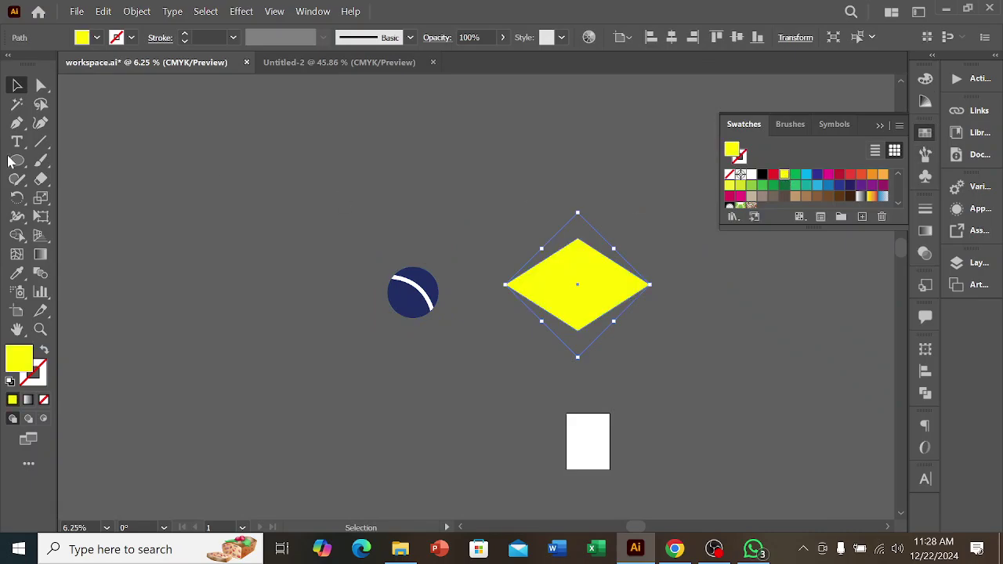
Step: Center the circle group horizontally and vertically on the yellow diamond, using the diamond as the key object
left_click(581, 305)
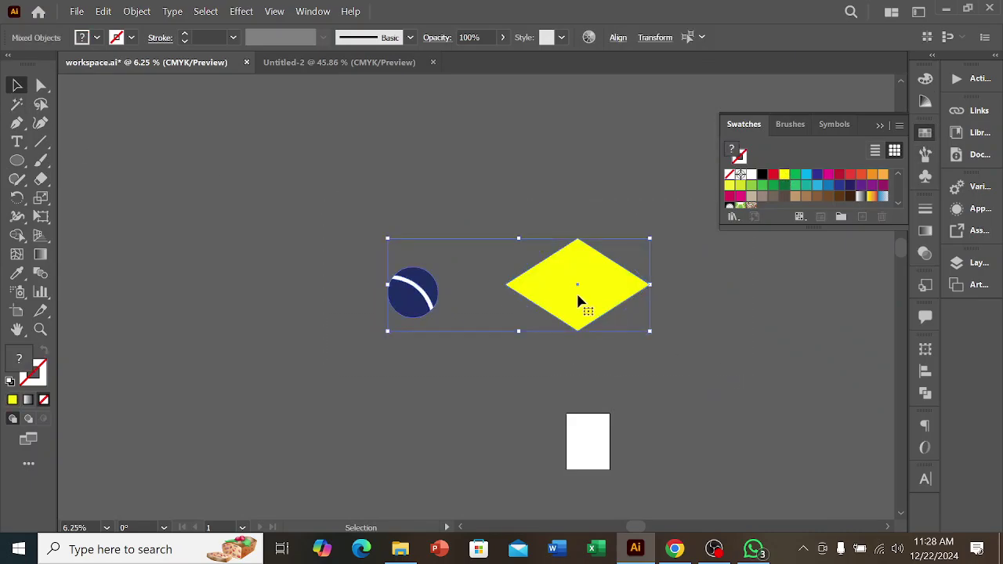
left_click(578, 296)
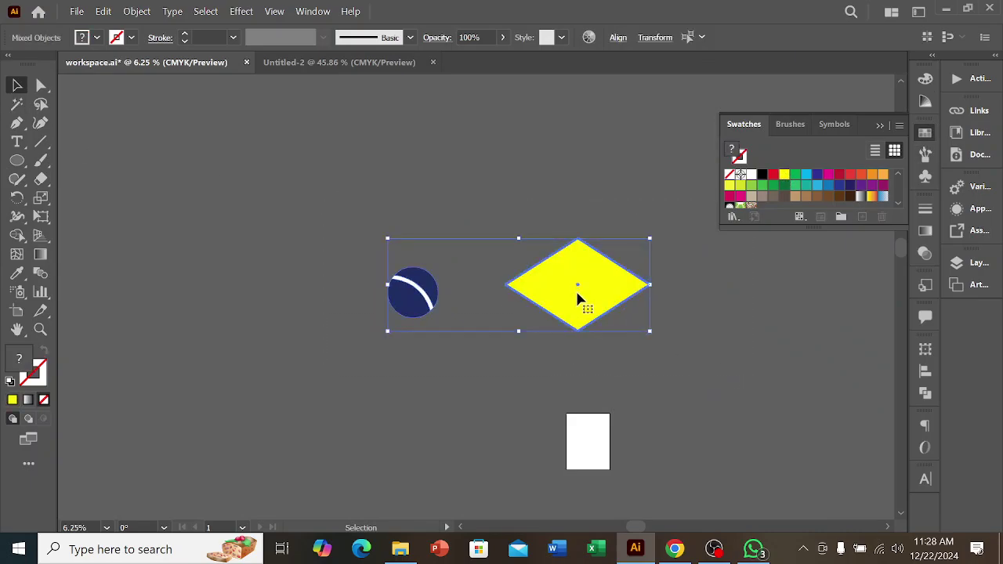
left_click(617, 39)
left_click(481, 81)
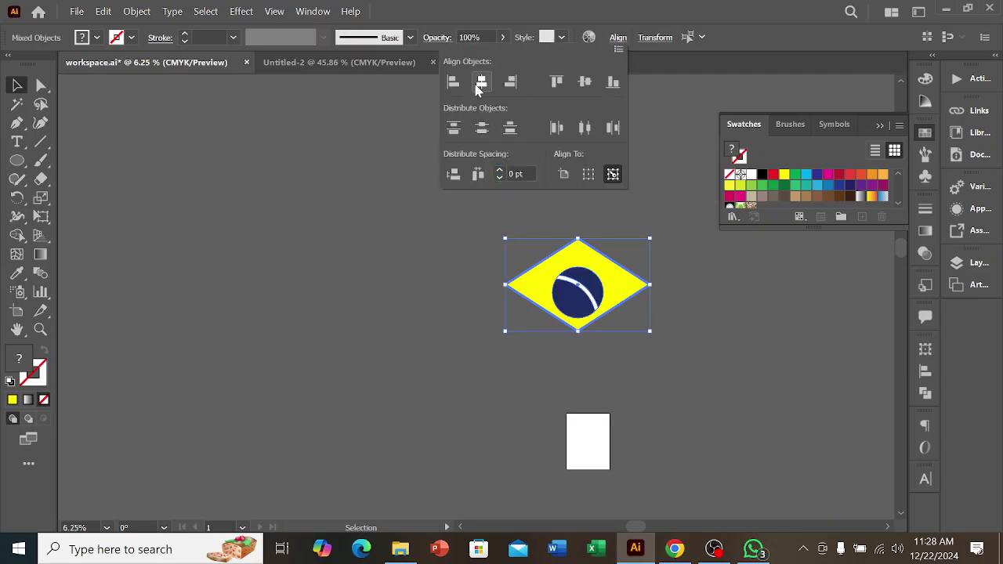
left_click(584, 82)
left_click(439, 262)
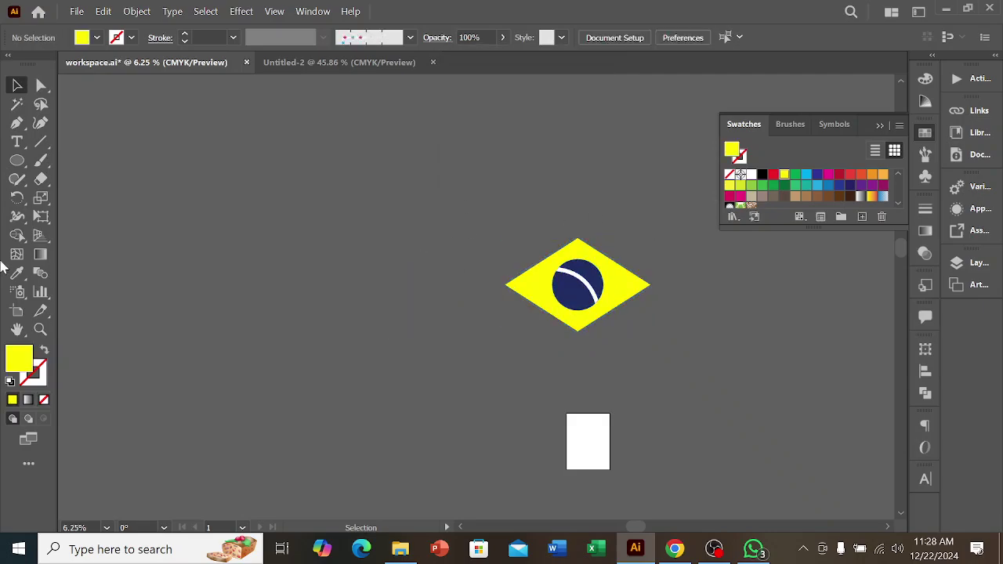
Step: Draw a rectangle around the diamond, fill it with dark green, and send it to the back
right_click(15, 160)
left_click(56, 162)
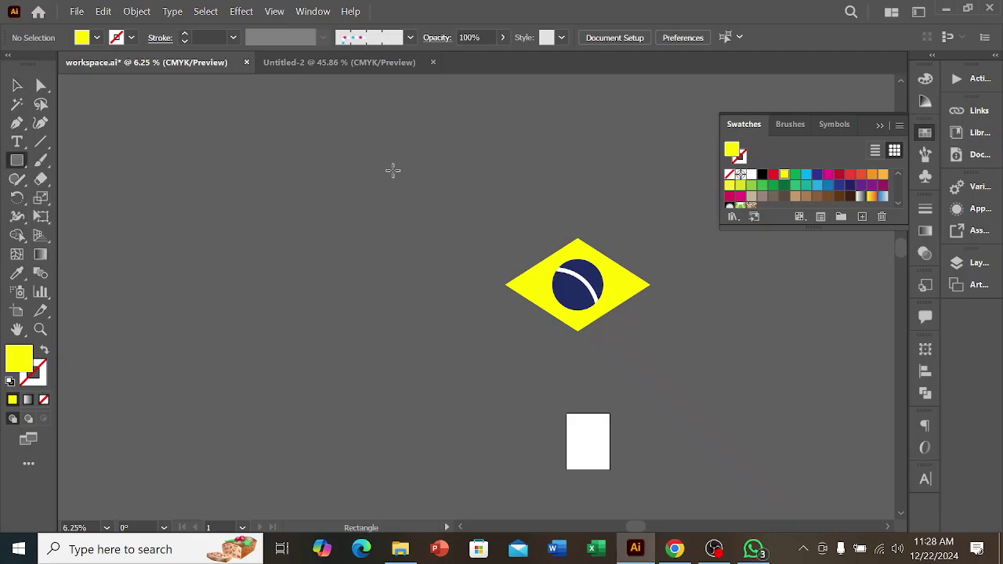
left_click_drag(439, 204, 699, 353)
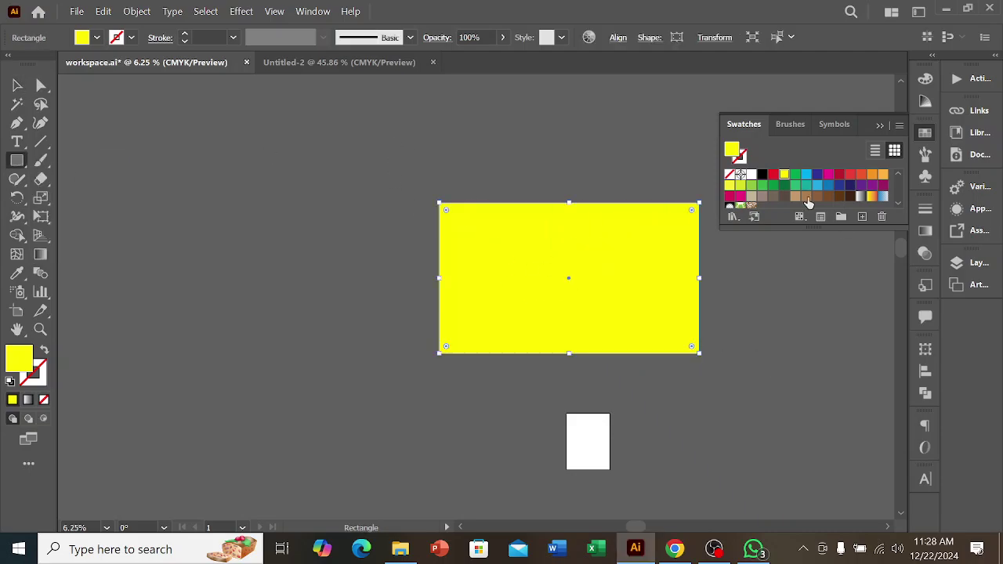
left_click(783, 187)
key("ctrl+shift+bracketleft")
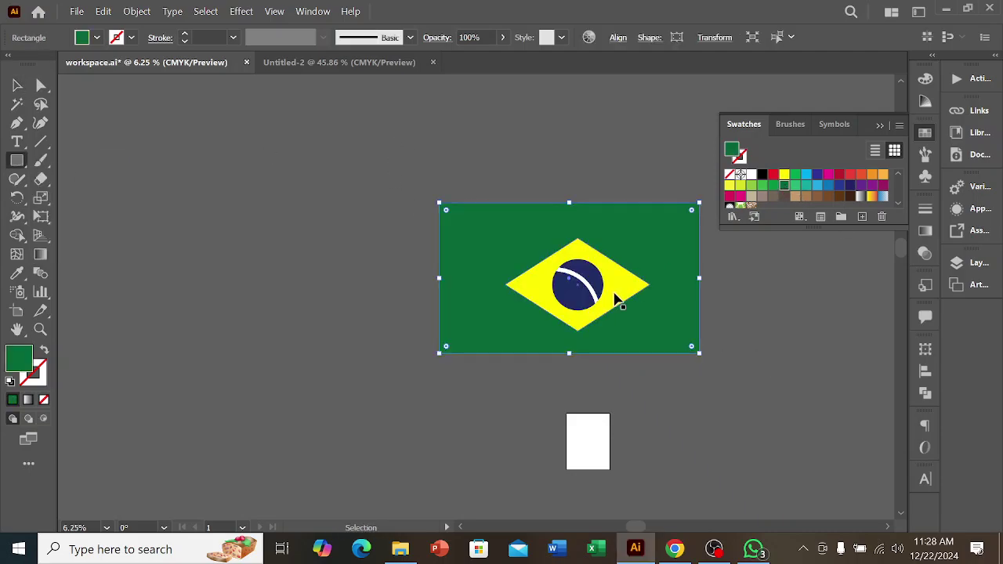
left_click(16, 86)
left_click(270, 172)
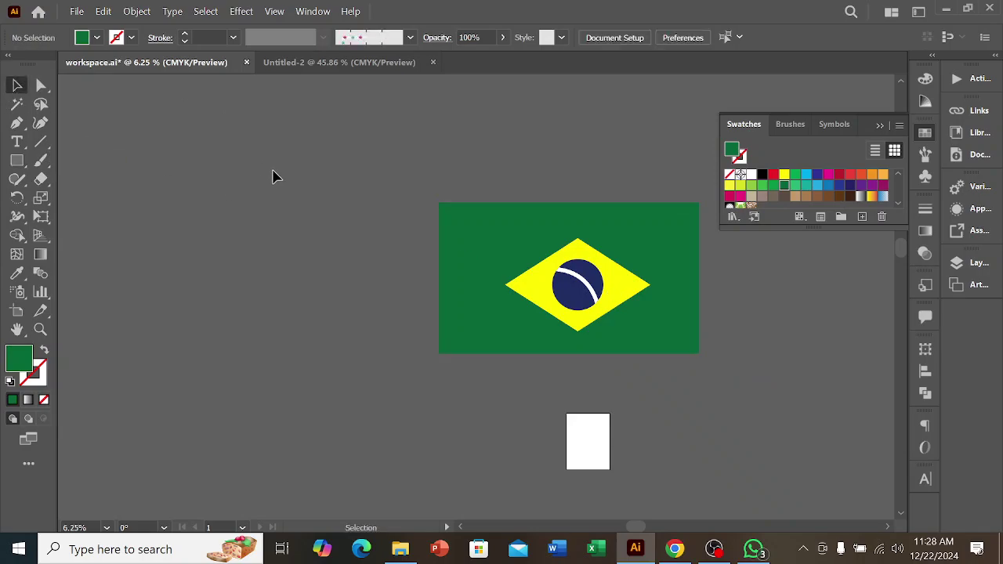
Step: Enlarge the yellow diamond proportionally from its center so it nearly spans the height of the green rectangle
left_click(647, 287)
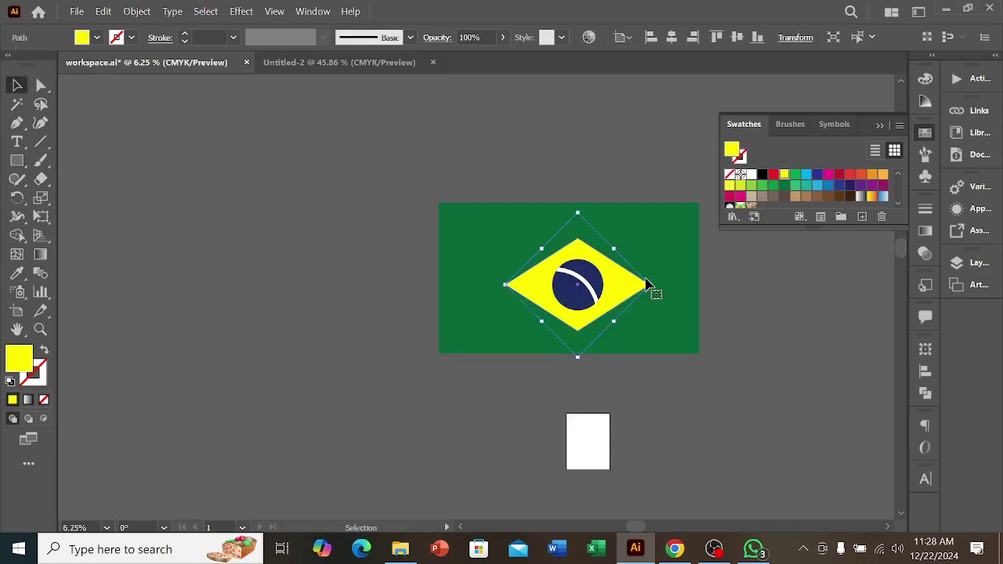
left_click_drag(650, 285, 678, 291)
left_click(748, 315)
Step: Center the diamond and circle group horizontally and vertically on the green rectangle
key("ctrl+a")
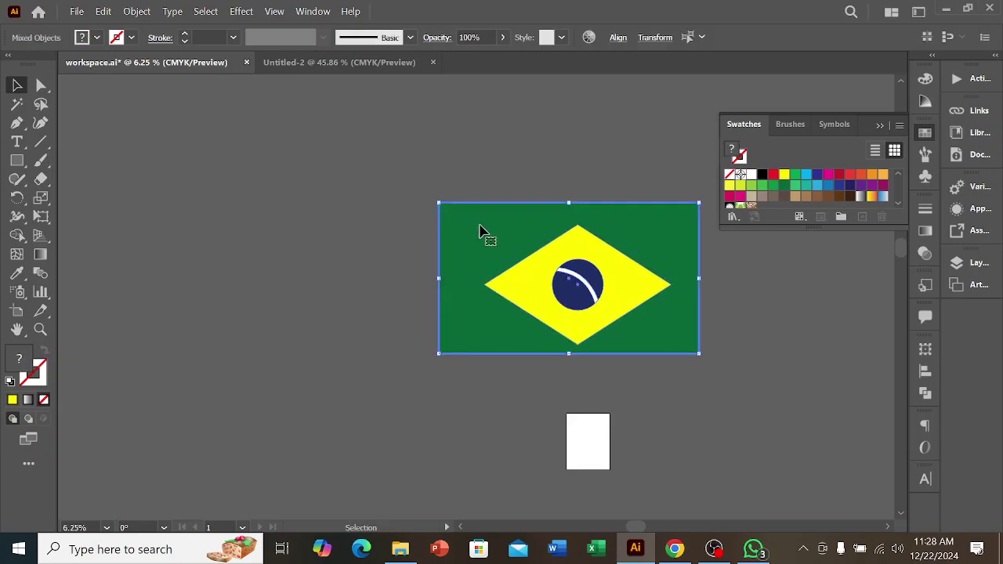
left_click(617, 38)
left_click(480, 81)
left_click(584, 82)
left_click(302, 273)
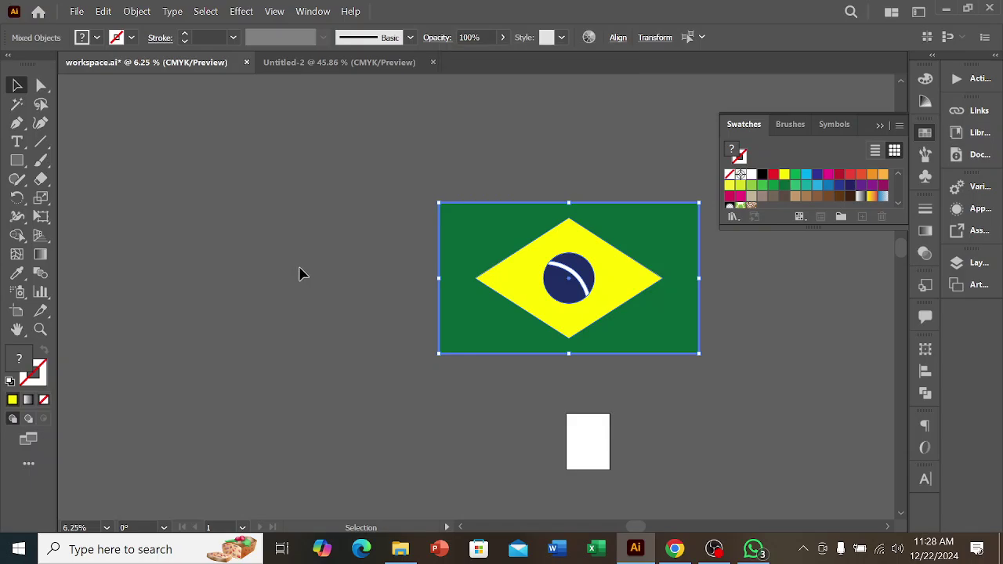
left_click(300, 273)
Step: Draw a small five-pointed star above the white band in the blue circle and fill it white
scroll(621, 303, "up", 3)
scroll(621, 303, "up", 1)
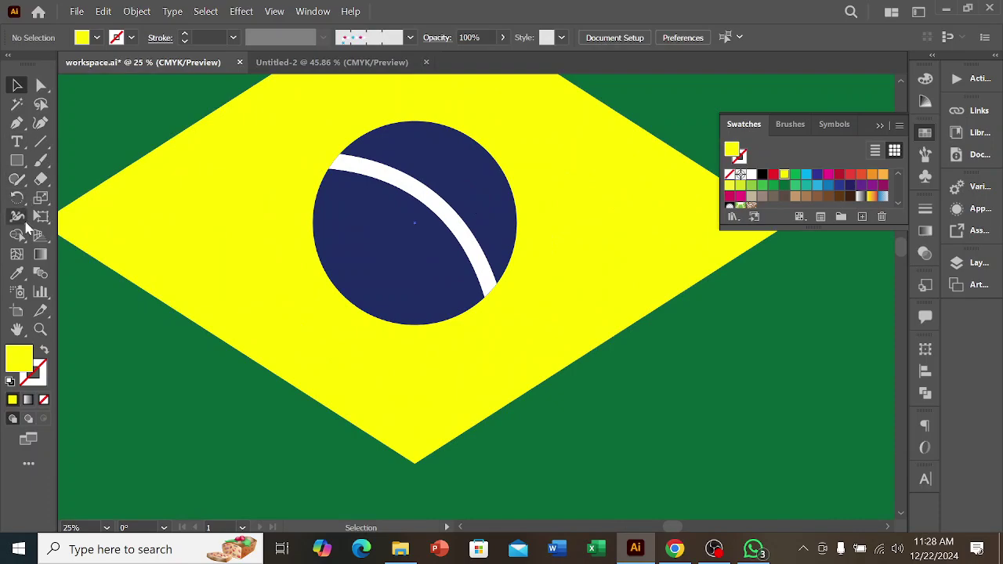
right_click(16, 160)
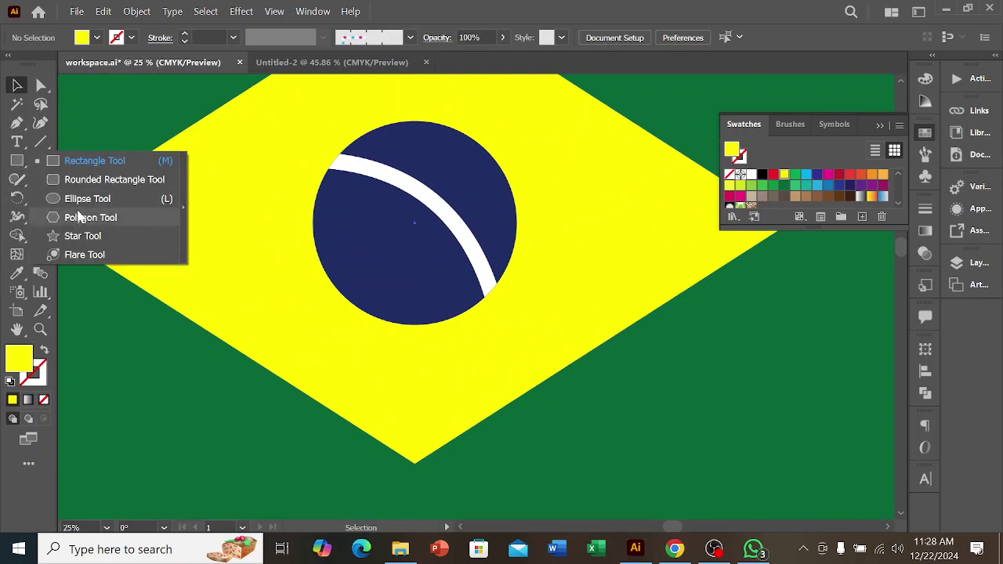
left_click(78, 235)
scroll(416, 153, "up", 1)
left_click_drag(407, 150, 405, 149)
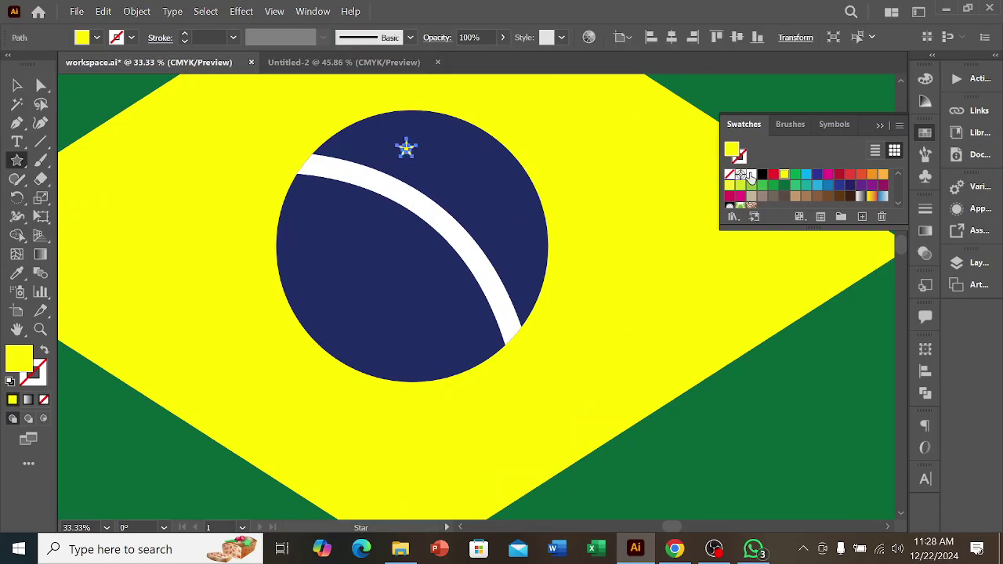
left_click(750, 175)
left_click(21, 87)
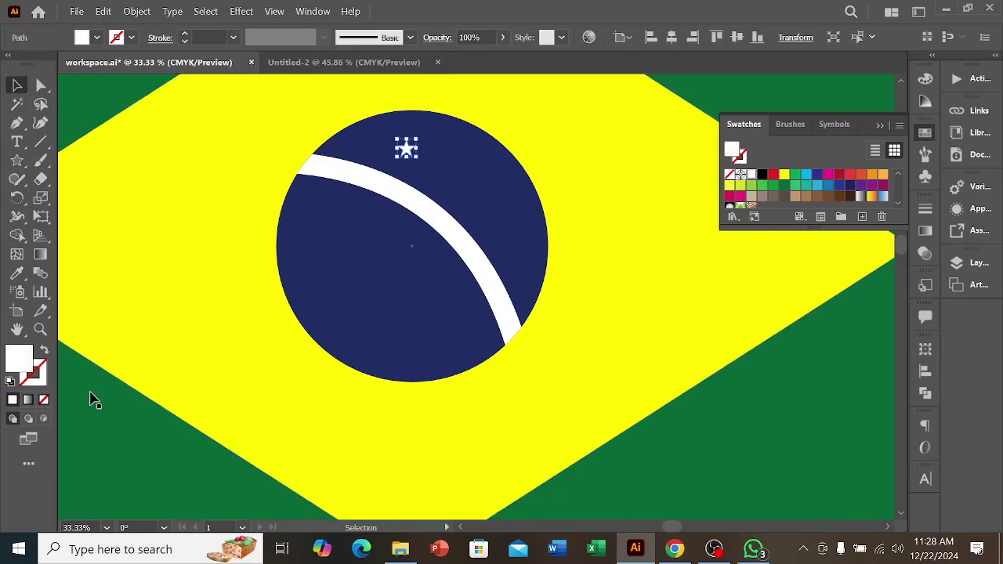
left_click(91, 394)
Step: Duplicate the white star seven times and scatter the copies over the blue circle on both sides of the band
scroll(406, 149, "up", 3)
left_click(408, 151)
left_click_drag(437, 179, 570, 250)
scroll(418, 163, "down", 1)
left_click_drag(414, 160, 249, 358)
scroll(394, 199, "down", 3)
left_click_drag(426, 340, 299, 436)
left_click_drag(414, 83, 526, 461)
left_click_drag(570, 175, 651, 311)
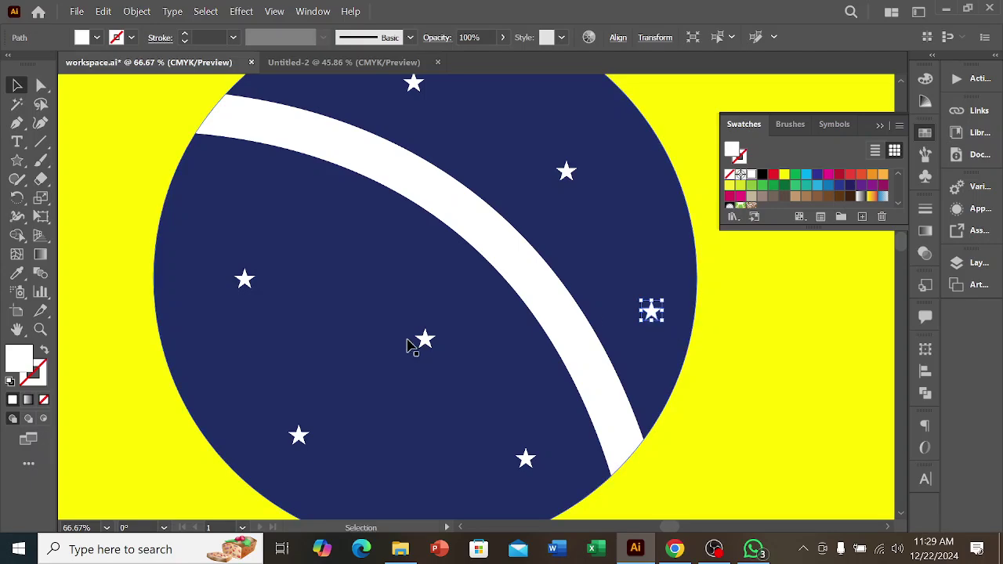
left_click_drag(426, 340, 372, 249)
left_click_drag(321, 237, 349, 235)
Step: Group all the flag artwork and move it to the right on the canvas
key("ctrl+minus")
key("ctrl+minus")
key("ctrl+minus")
key("ctrl+minus")
left_click(842, 339)
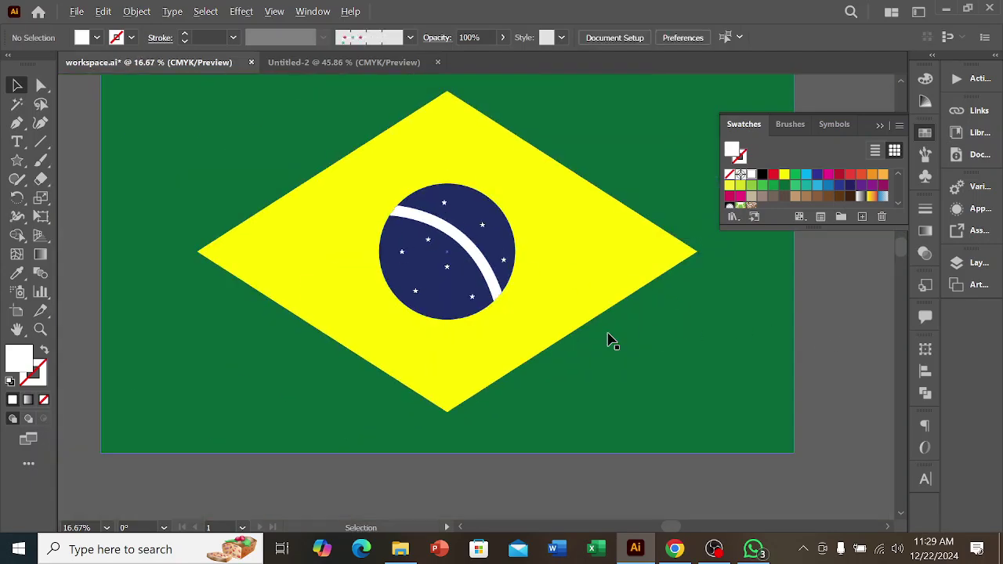
key("ctrl+minus")
left_click_drag(750, 318, 637, 269)
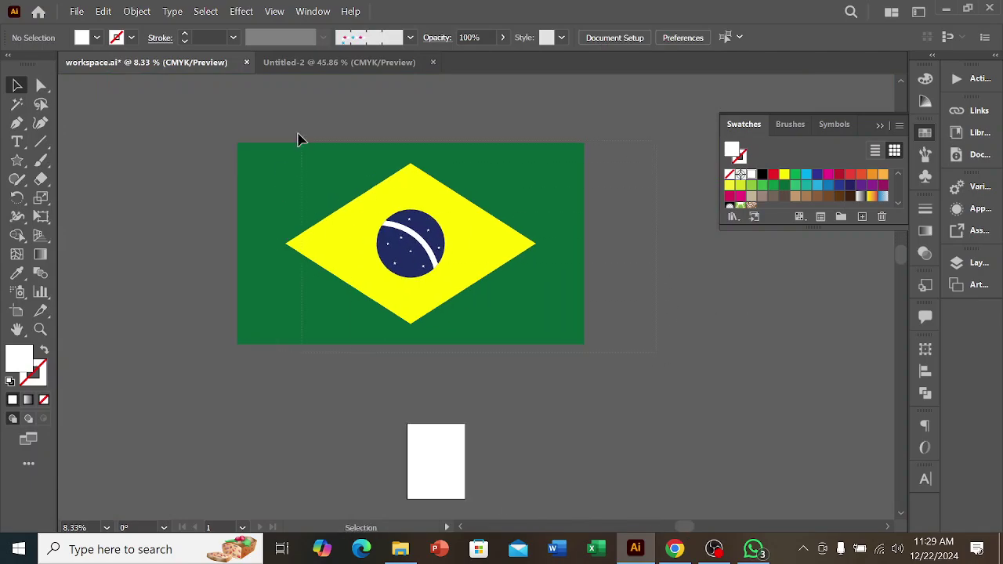
key("ctrl+a")
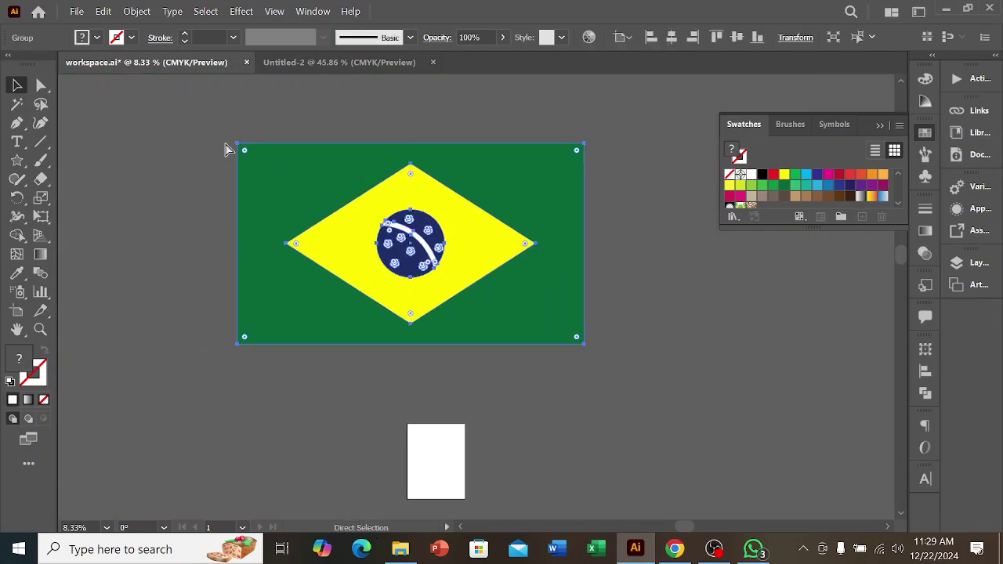
left_click_drag(546, 237, 634, 251)
left_click(741, 257)
scroll(621, 200, "down", 1)
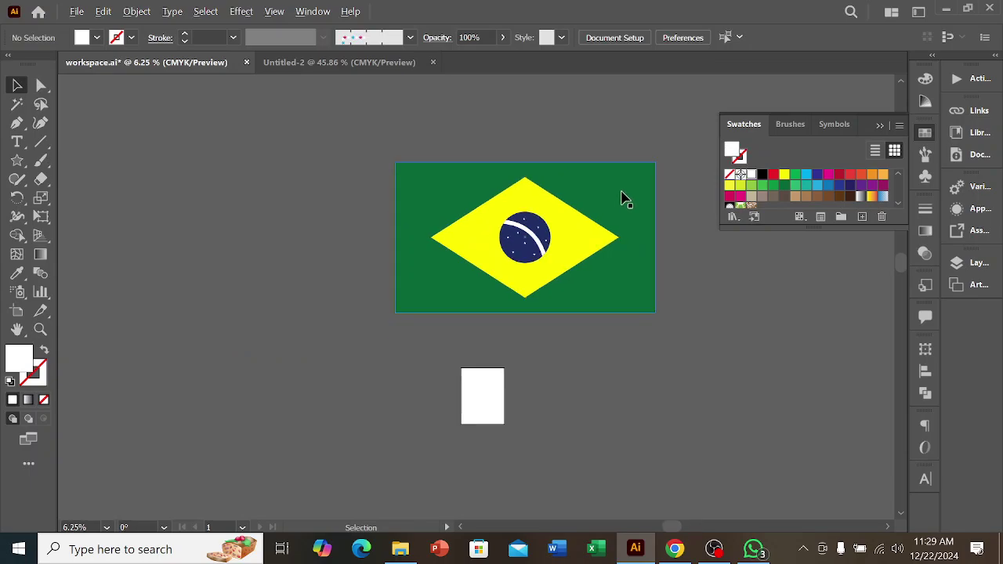
left_click(240, 11)
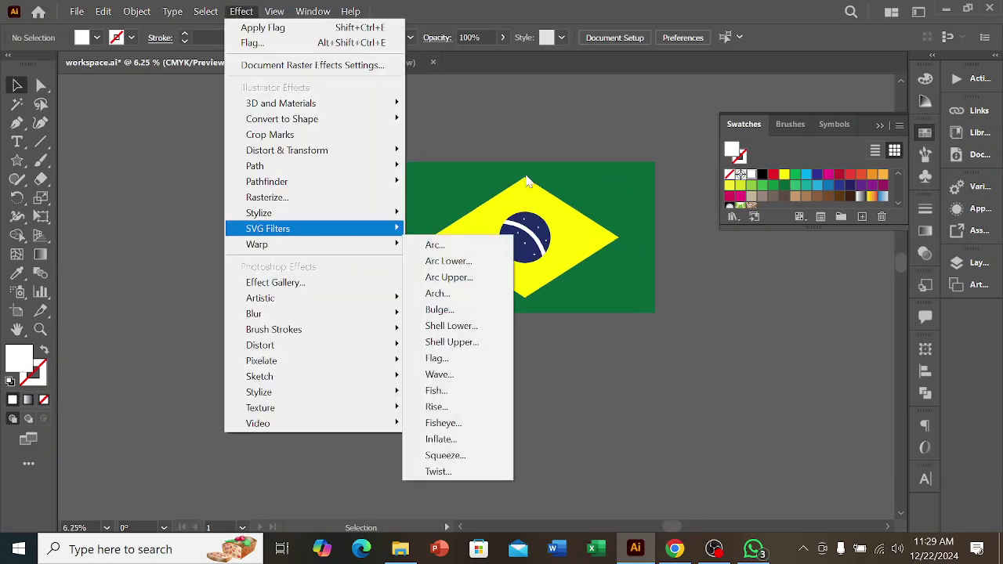
mouse_move(307, 248)
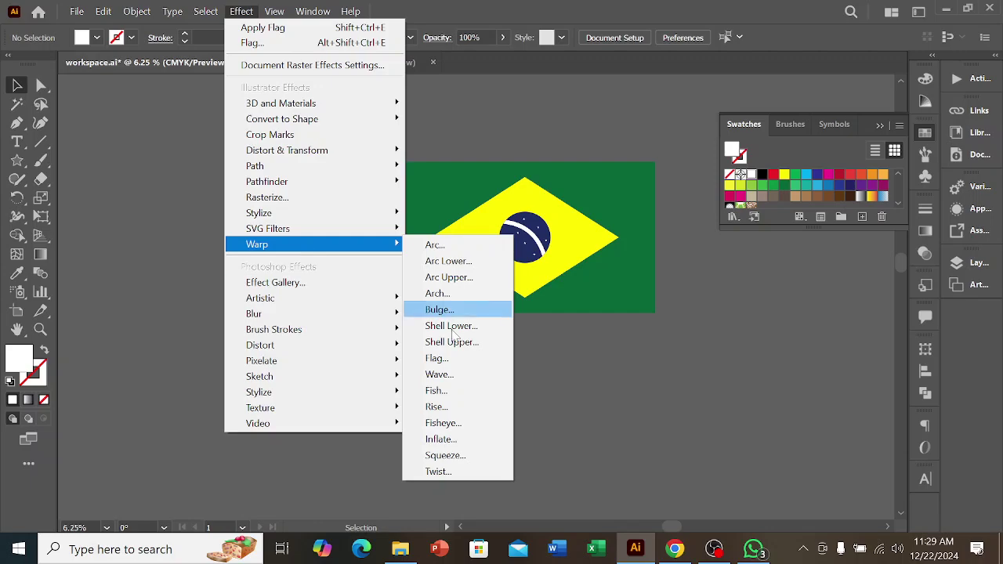
left_click(474, 359)
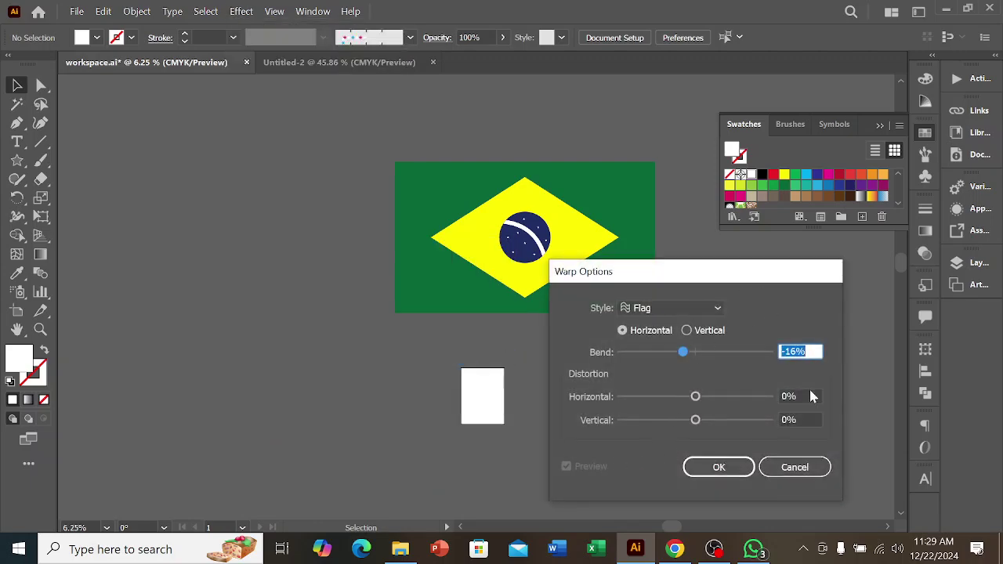
left_click(794, 467)
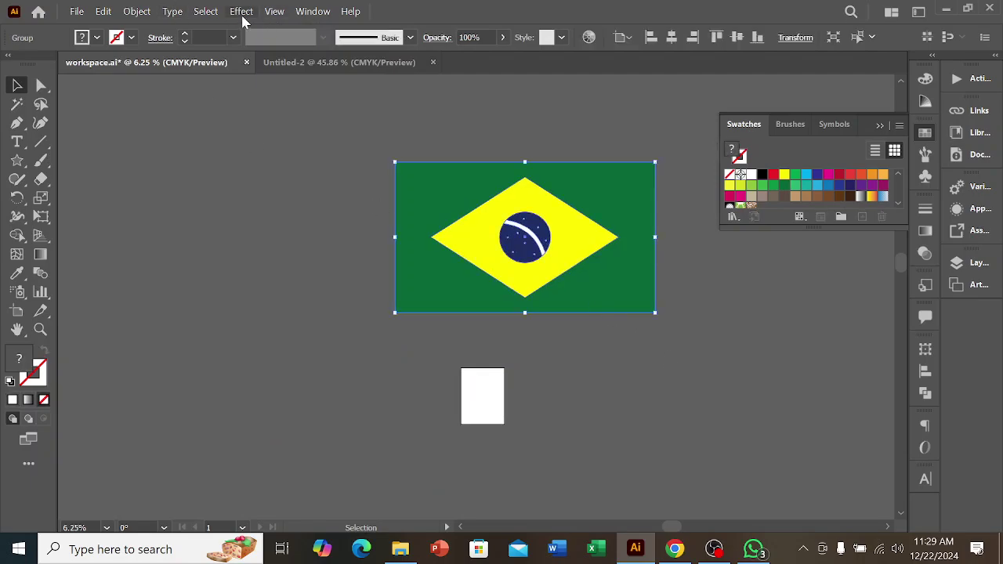
Step: Apply a horizontal Flag warp to the flag group with a bend of about -11%
left_click(242, 13)
mouse_move(291, 251)
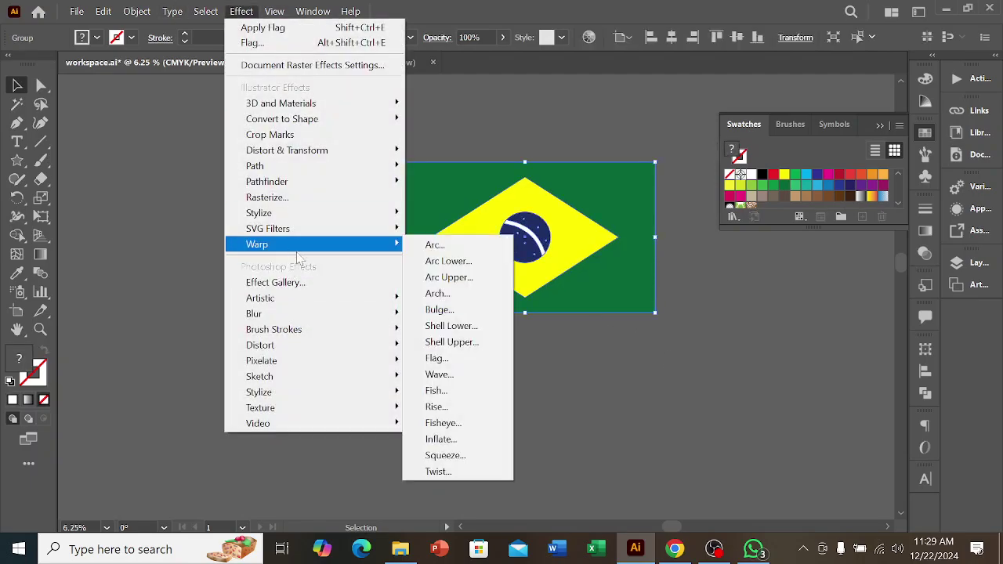
left_click(464, 359)
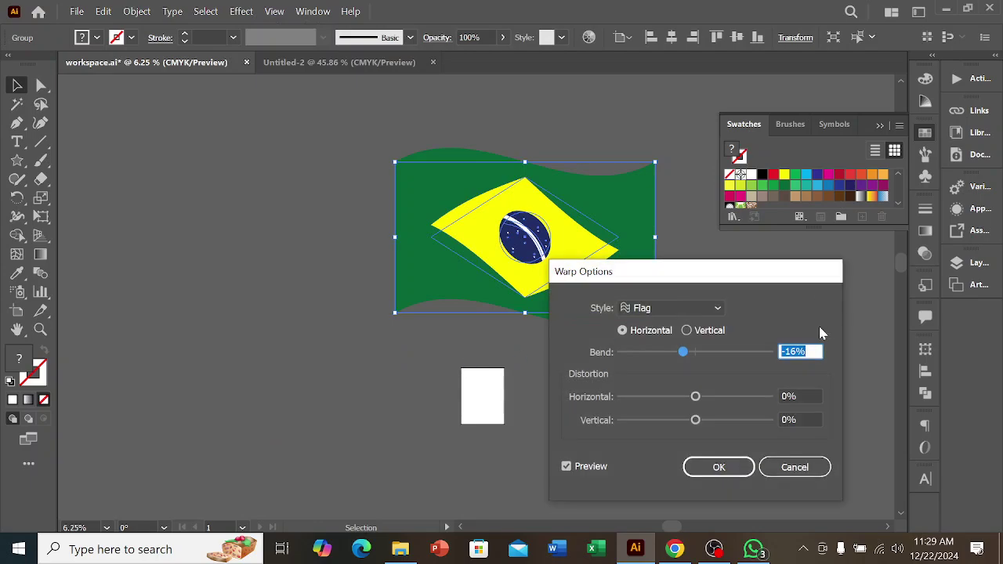
scroll(801, 351, "up", 3)
scroll(801, 347, "up", 2)
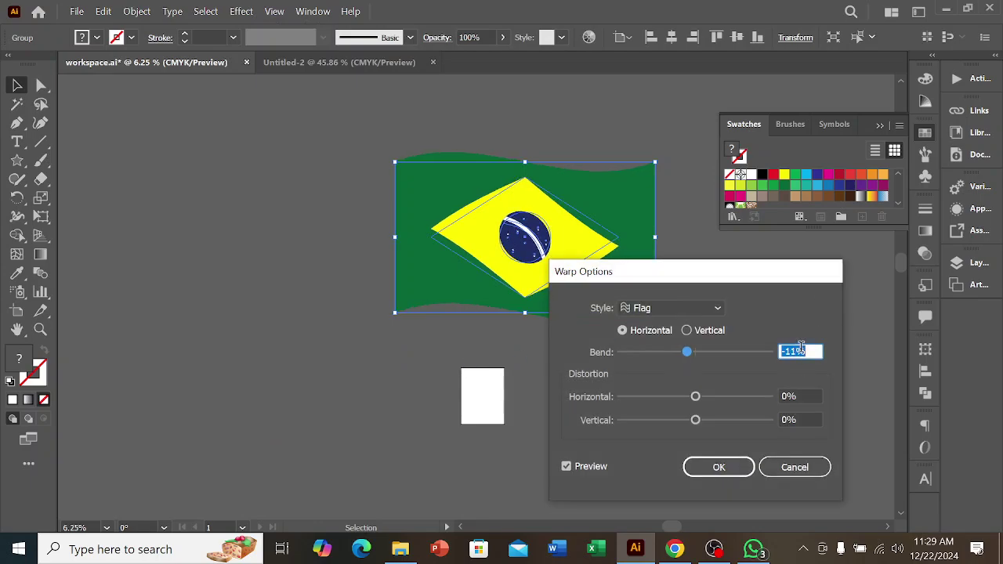
scroll(807, 350, "down", 1)
left_click(726, 461)
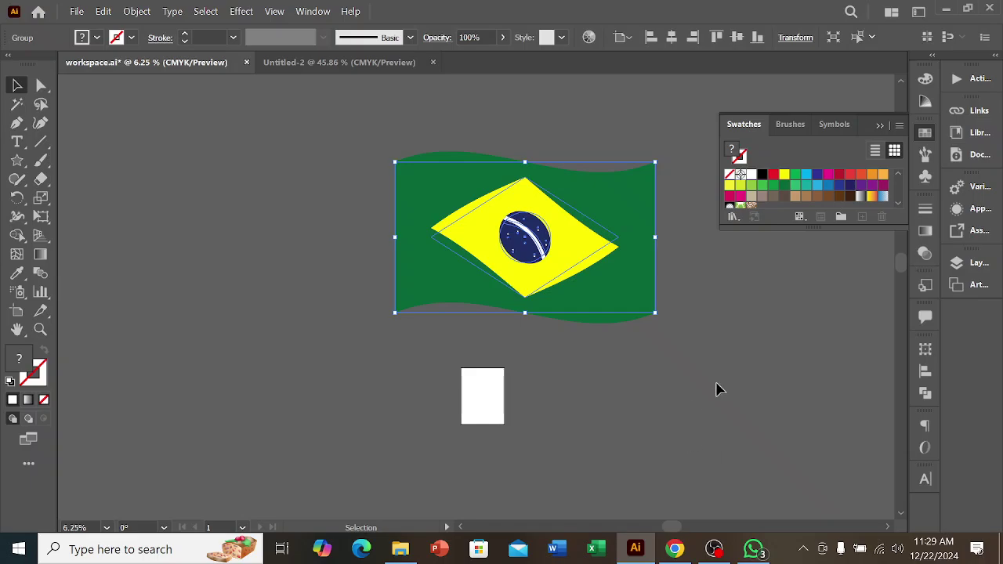
Step: Expand the appearance of the warped flag group and deselect it
left_click(137, 12)
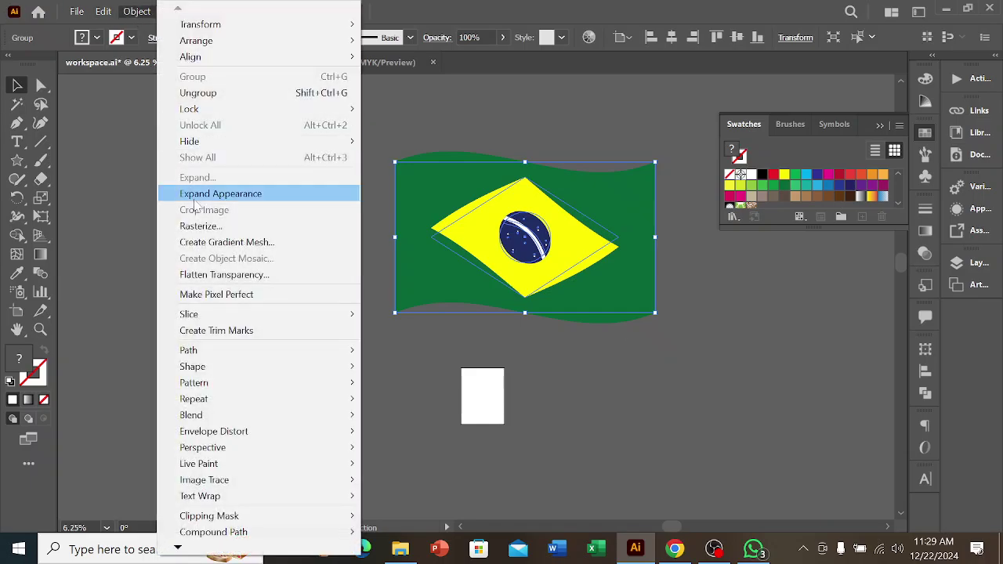
left_click(233, 192)
left_click(245, 178)
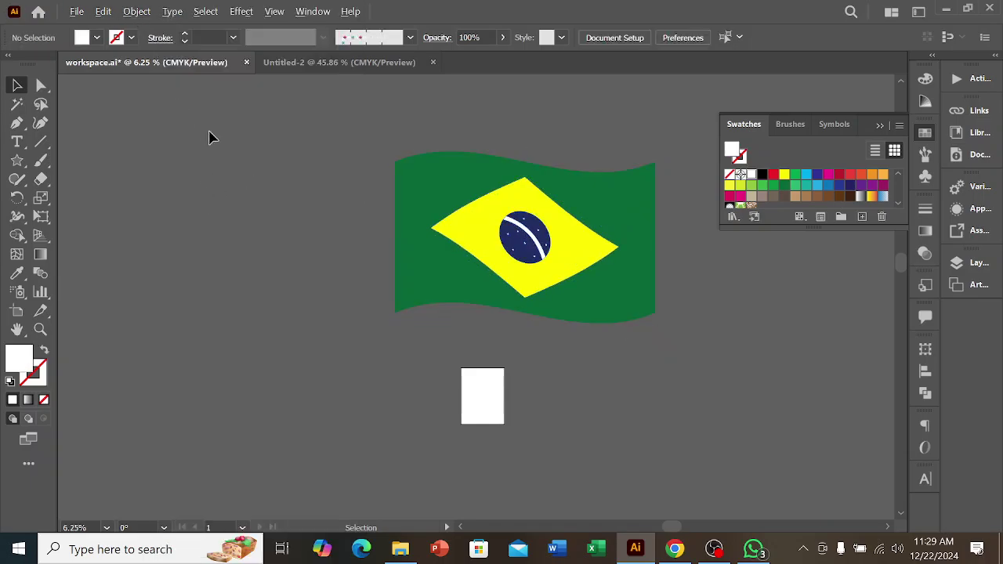
scroll(206, 137, "down", 1)
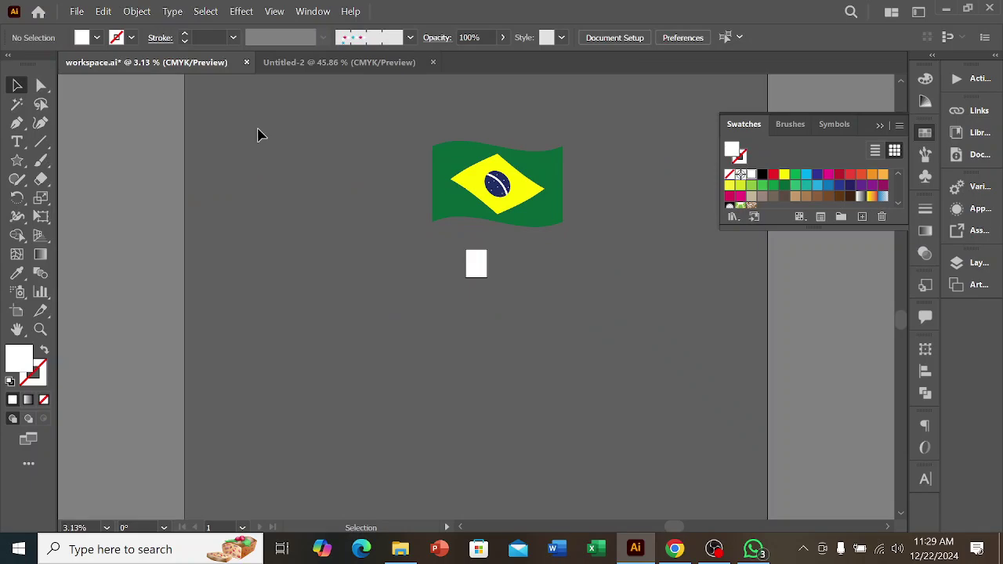
Step: Draw a thin, tall white rectangle as a flagpole along the flag's left edge, extending well below the flag
left_click(17, 161)
left_click(88, 161)
scroll(376, 122, "up", 2)
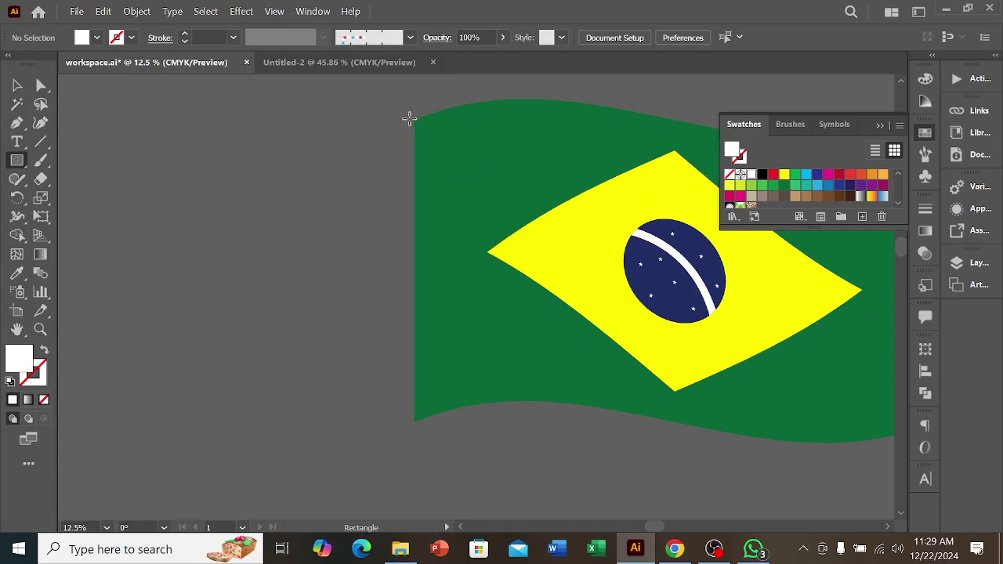
left_click_drag(408, 114, 416, 428)
scroll(430, 410, "up", 3)
scroll(415, 391, "up", 5)
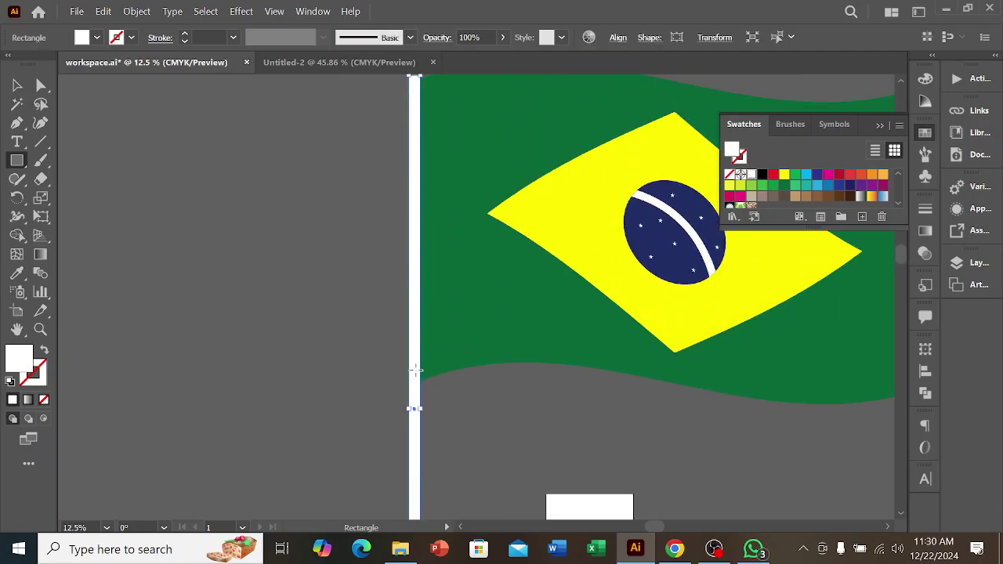
Step: Round the flagpole's corners fully so its ends become semicircular, and deselect it
scroll(410, 217, "up", 3)
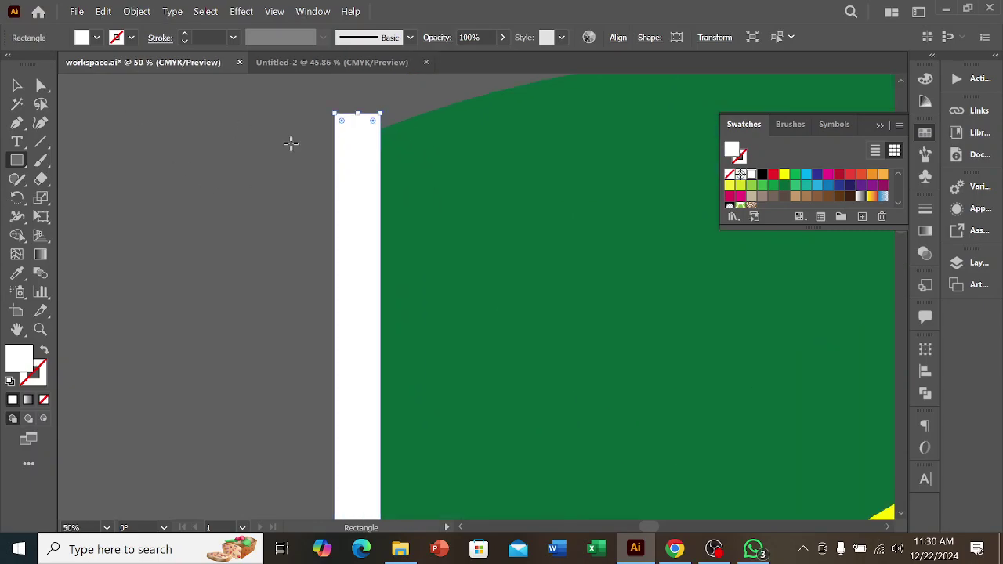
left_click_drag(341, 121, 358, 148)
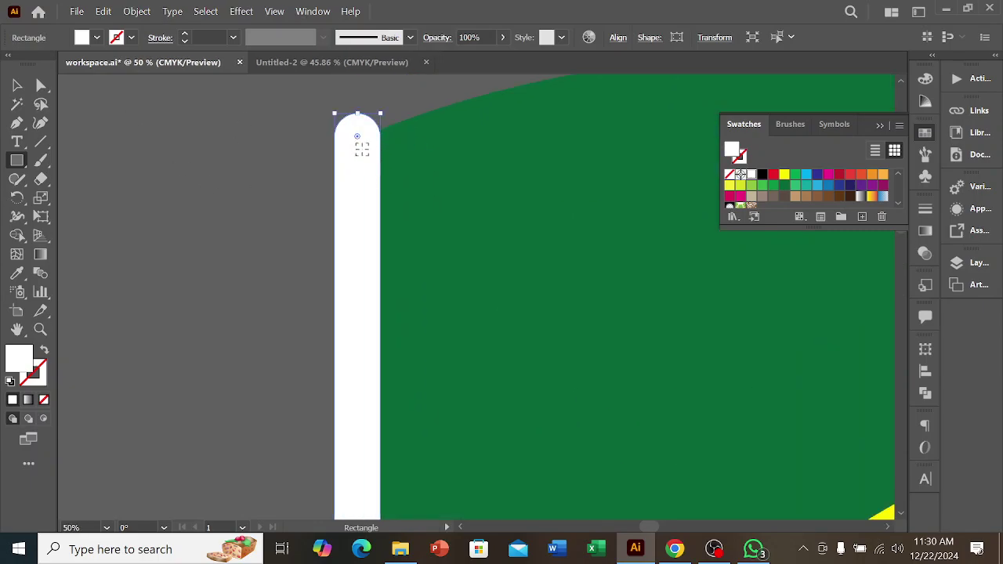
scroll(360, 150, "down", 3)
left_click(14, 83)
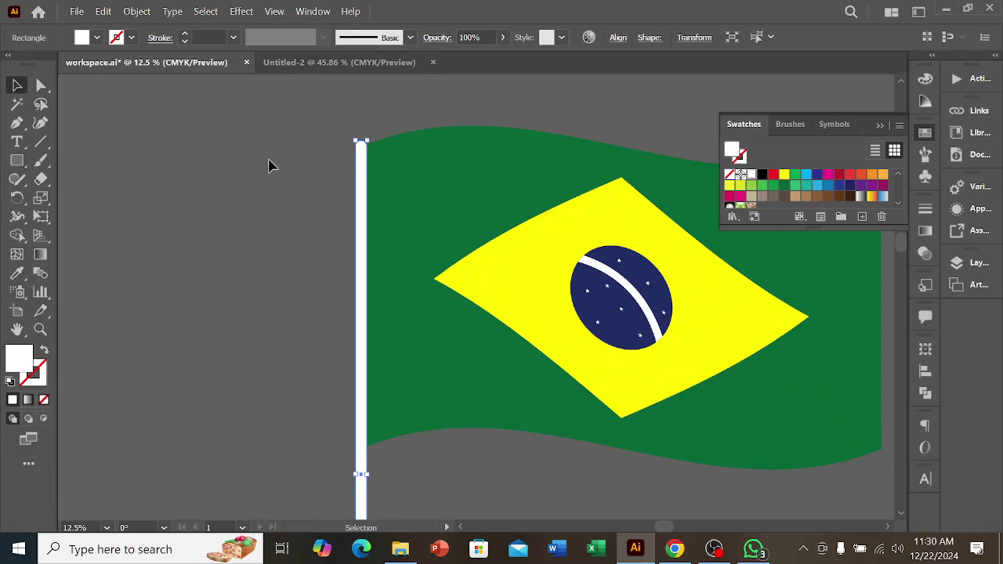
left_click(286, 166)
scroll(312, 168, "down", 3)
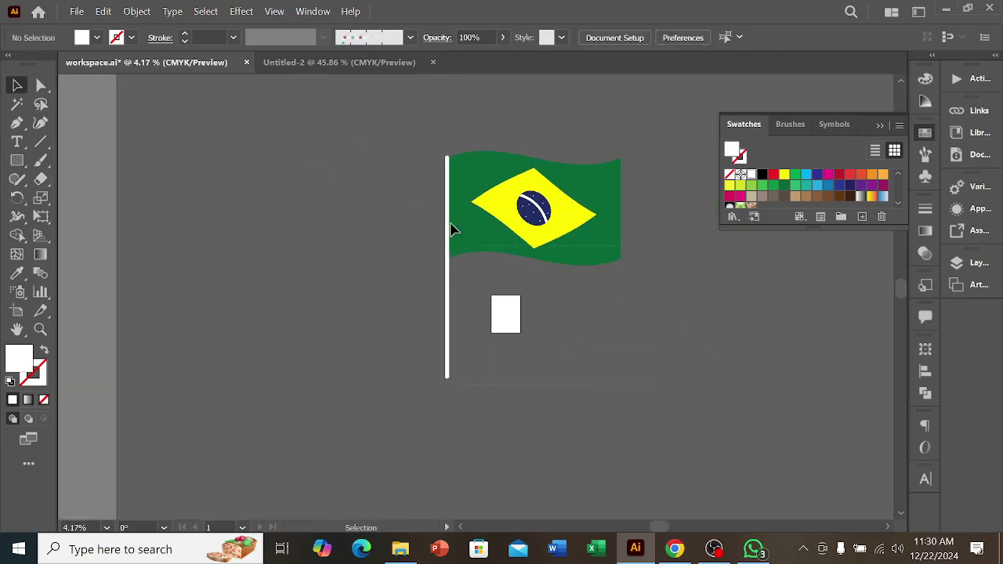
Step: Scale the whole flag and pole down to a small size and place them beside the artboard, on its right
key("ctrl+a")
left_click_drag(619, 153, 657, 181)
scroll(579, 279, "up", 3)
left_click_drag(507, 137, 561, 298)
left_click(631, 314)
scroll(631, 313, "up", 3)
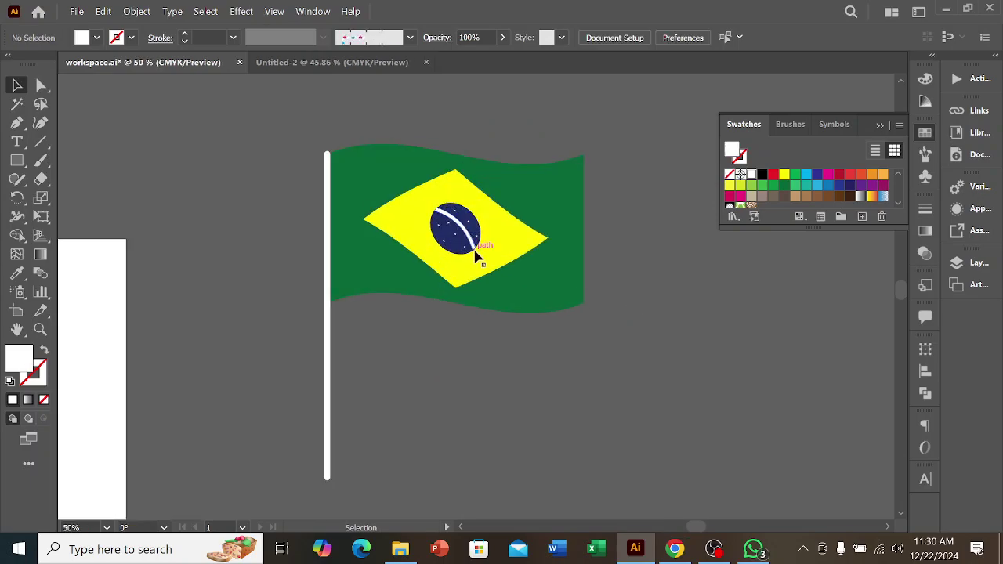
scroll(479, 258, "up", 2)
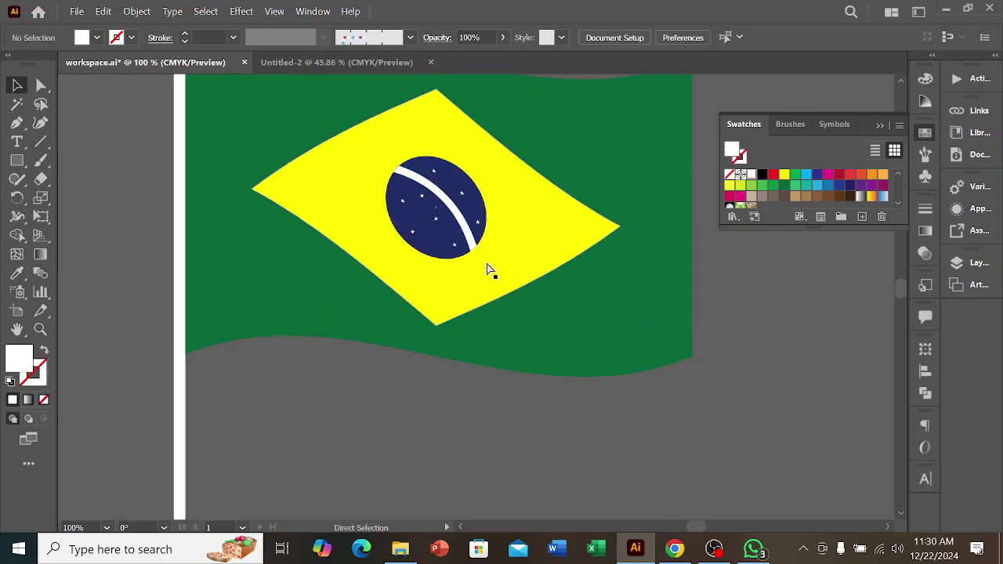
scroll(575, 278, "down", 3)
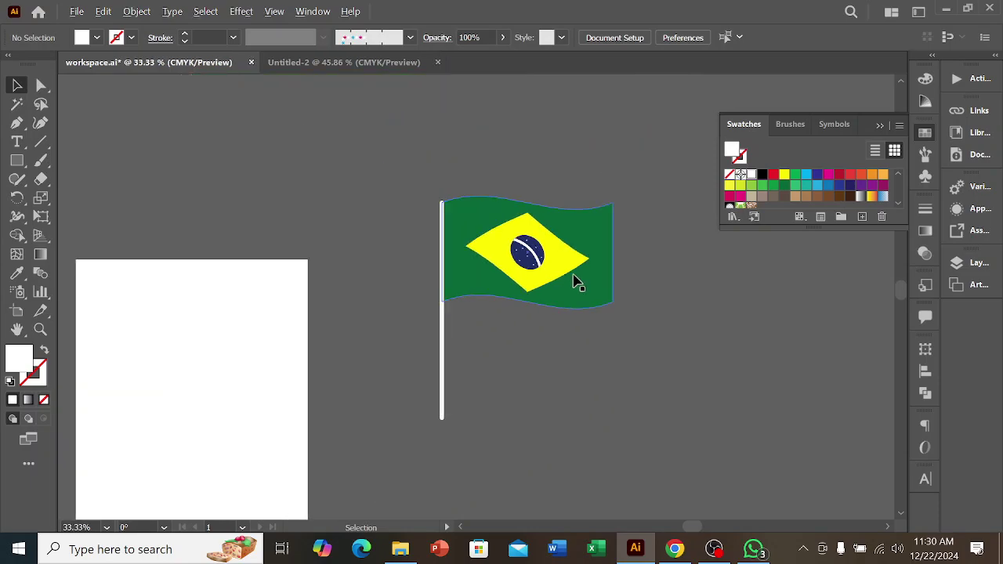